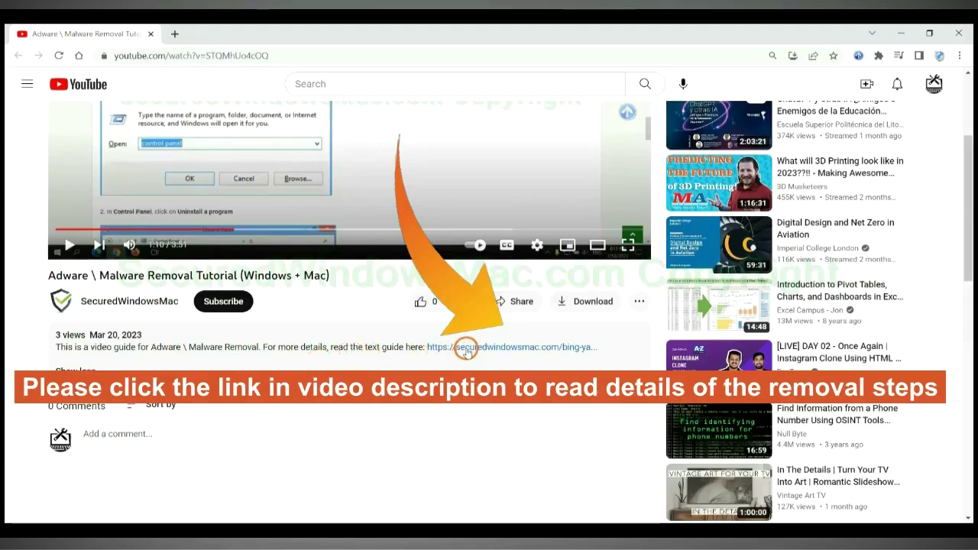
- Open the securedwindowsmac.com link from the YouTube video description in a new tab
click(466, 348)
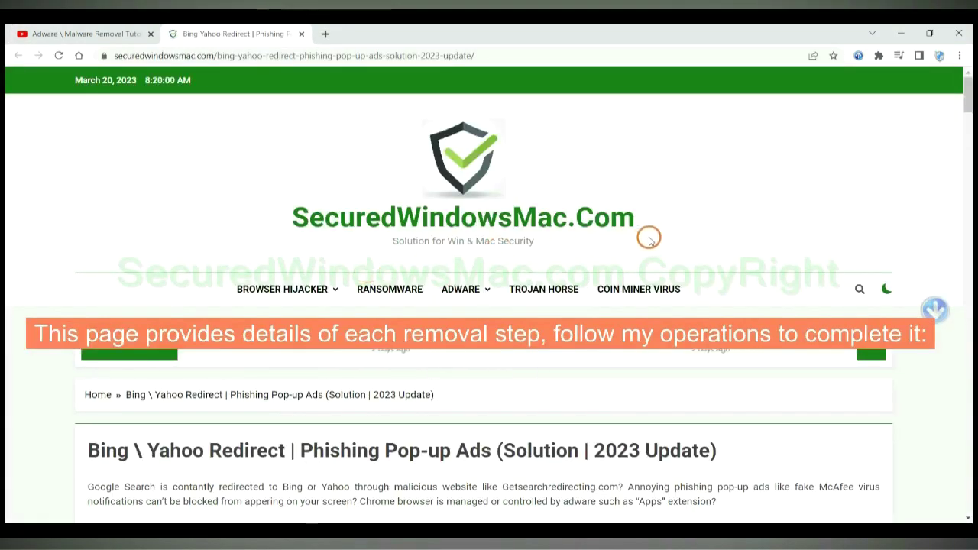
- Scroll the guide to the 'Instant Automatic Removal' heading and the SpyHunter download buttons
scroll(693, 229, down, 15)
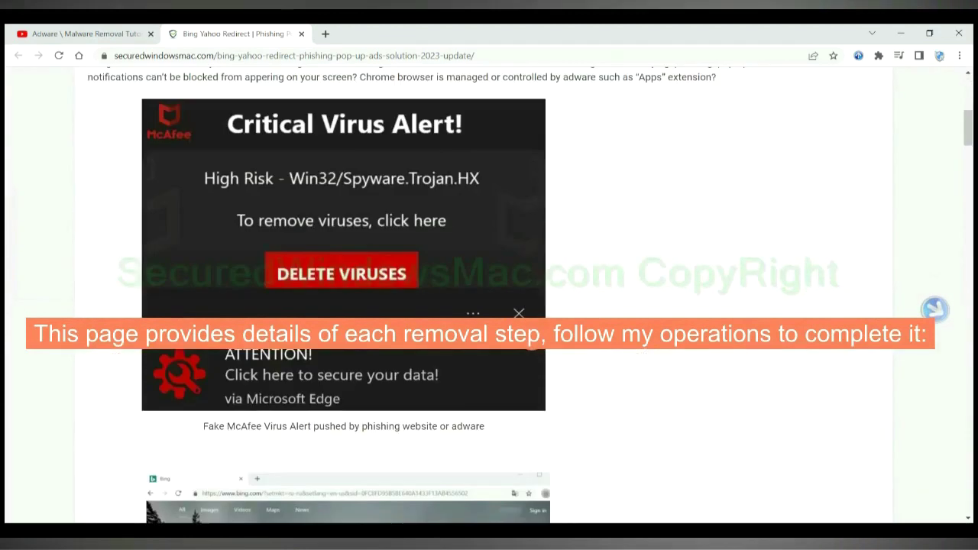
scroll(530, 338, down, 2)
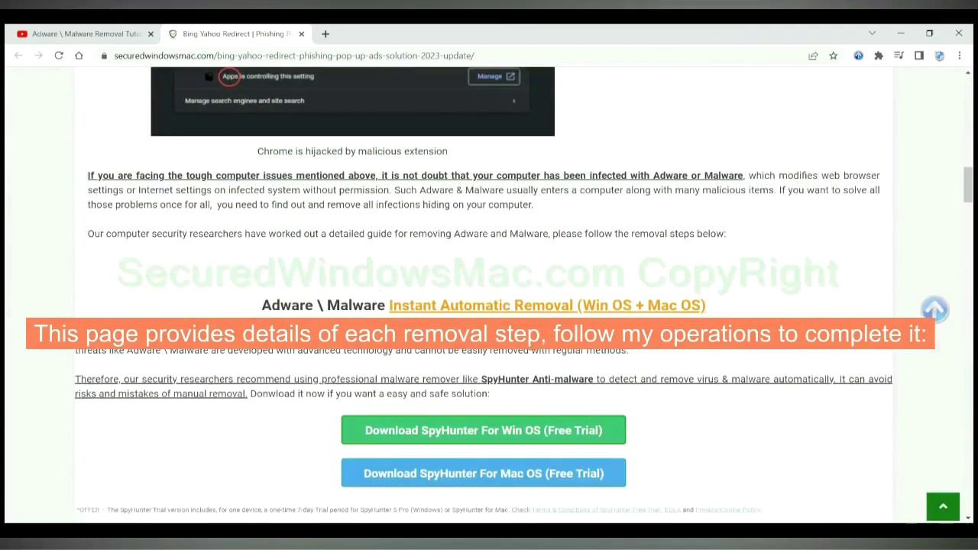
scroll(530, 339, down, 1)
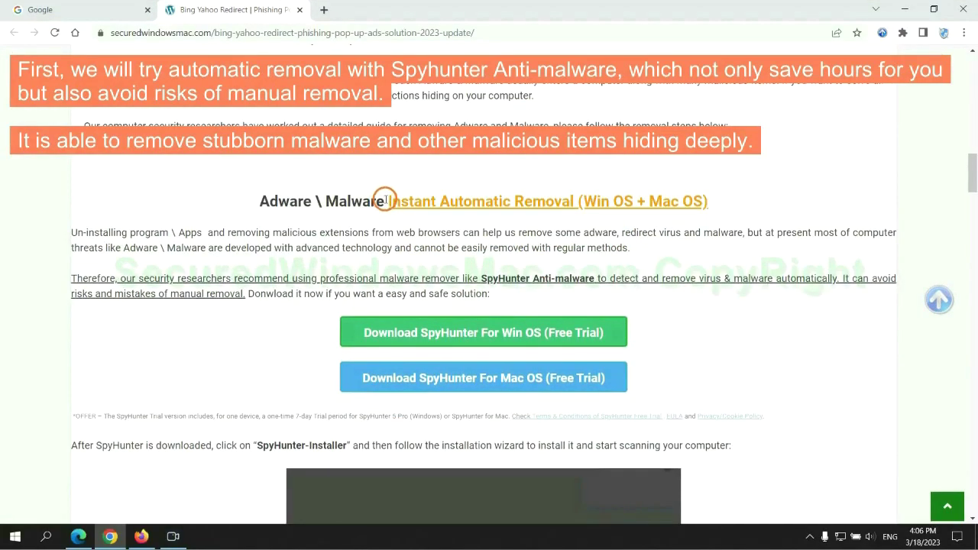
drag(386, 198, 565, 198)
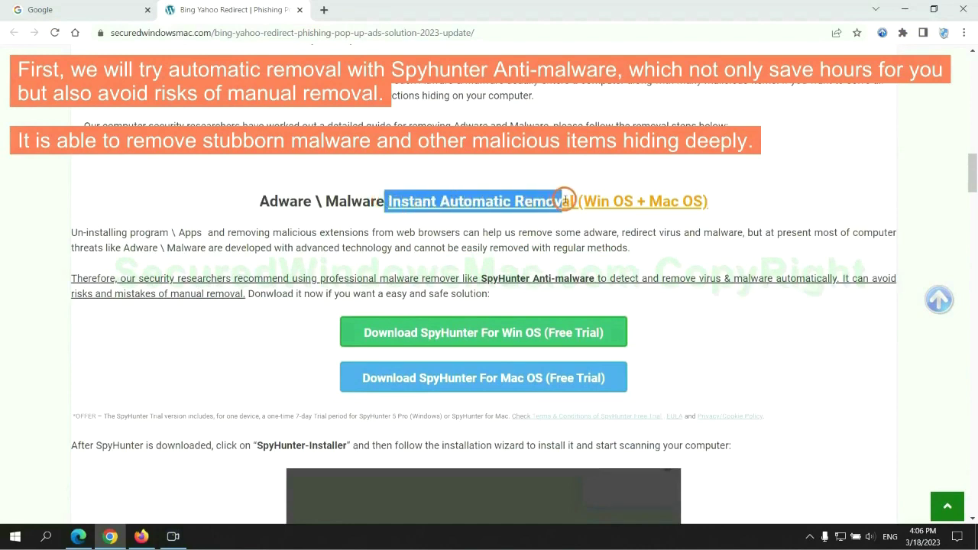
click(490, 171)
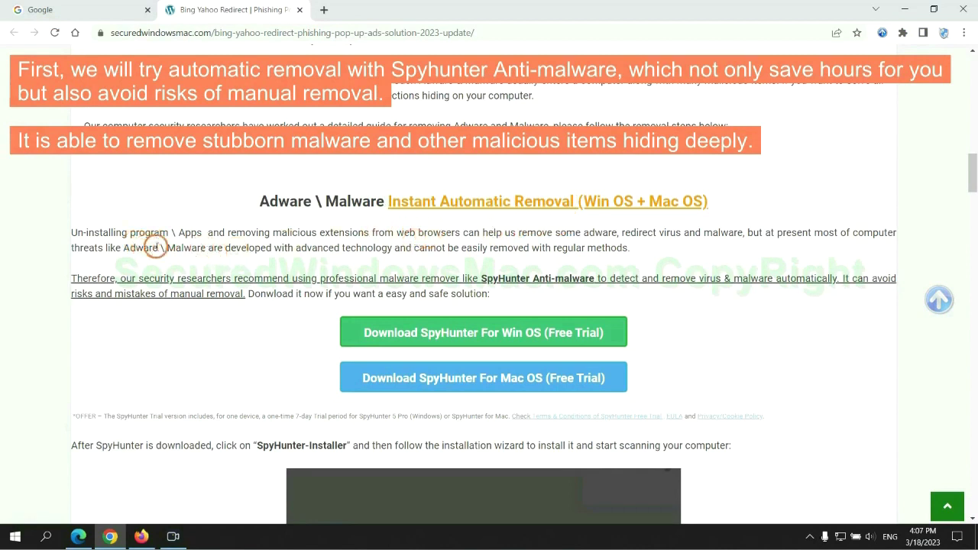
scroll(483, 281, down, 1)
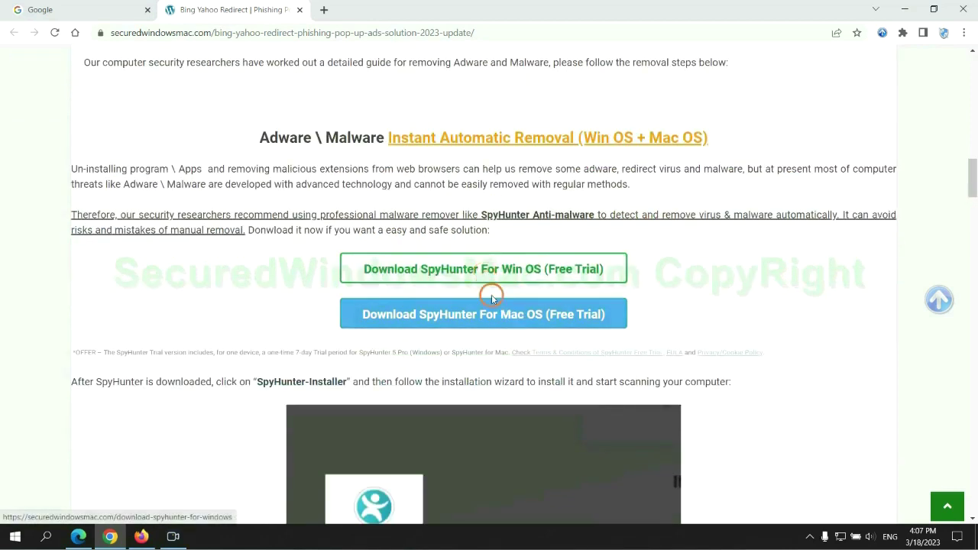
- Download the Windows SpyHunter installer, keep it despite the warning, and run SpyHunter-Installer.exe
scroll(494, 308, down, 2)
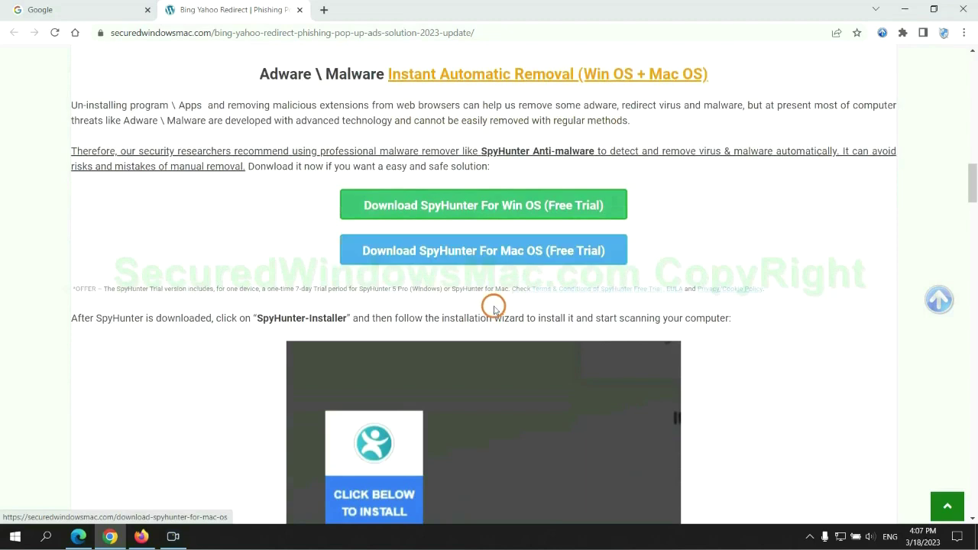
click(494, 144)
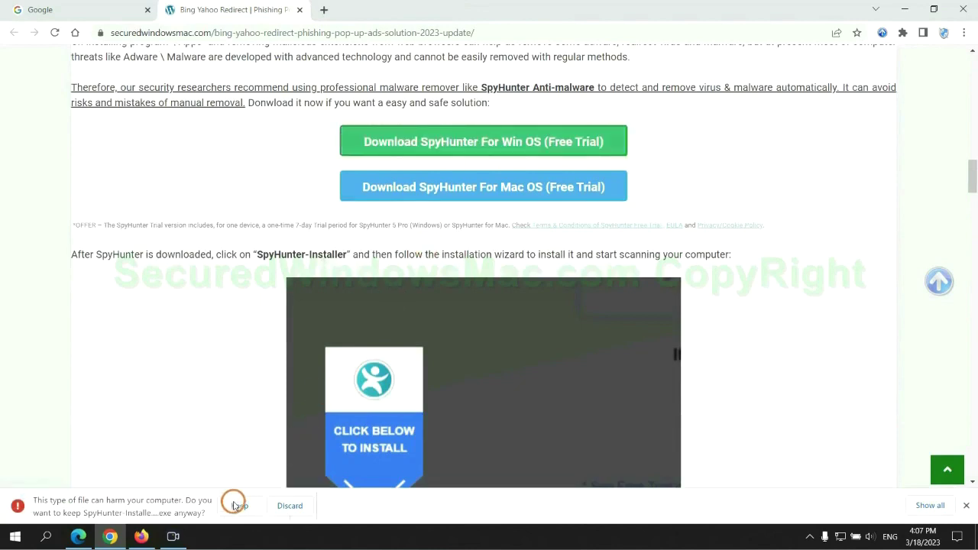
click(238, 506)
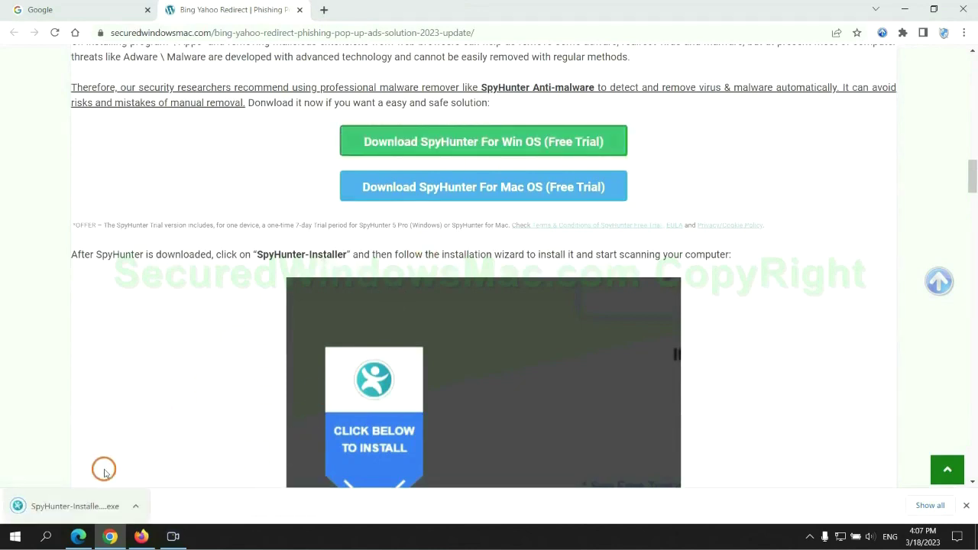
click(93, 507)
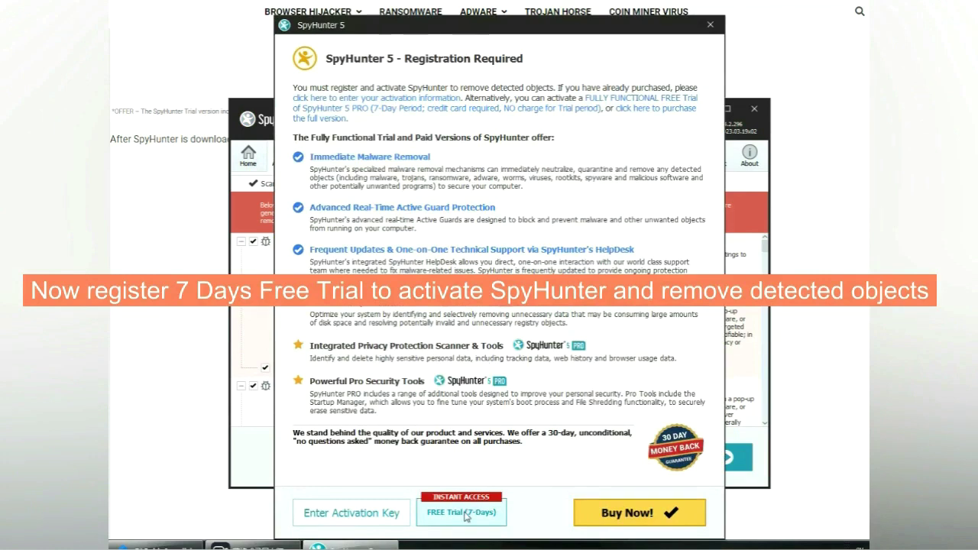
- Choose 'FREE Trial (7-Days)' in SpyHunter 5's Registration Required dialog
click(464, 513)
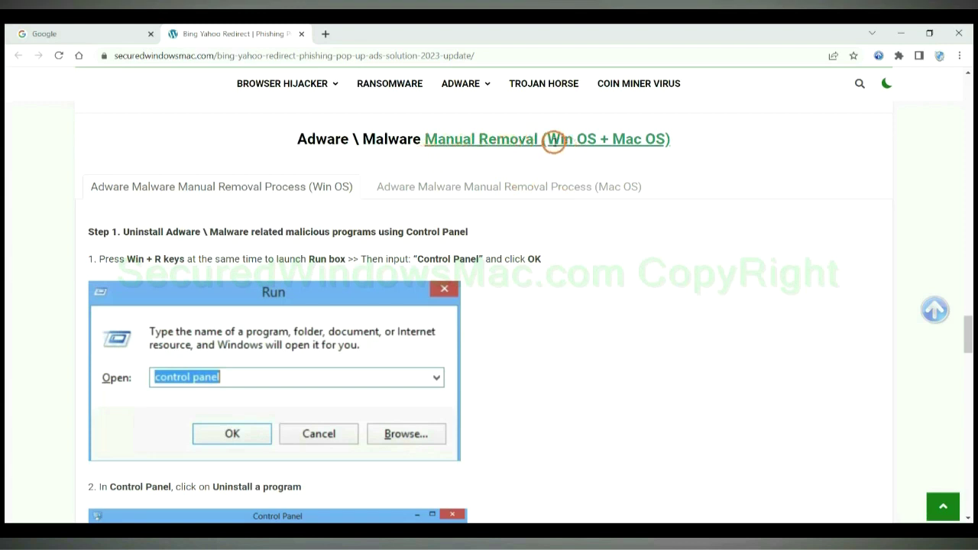
- Look over the Win OS and Mac OS tabs of the Manual Removal section
drag(554, 141, 596, 137)
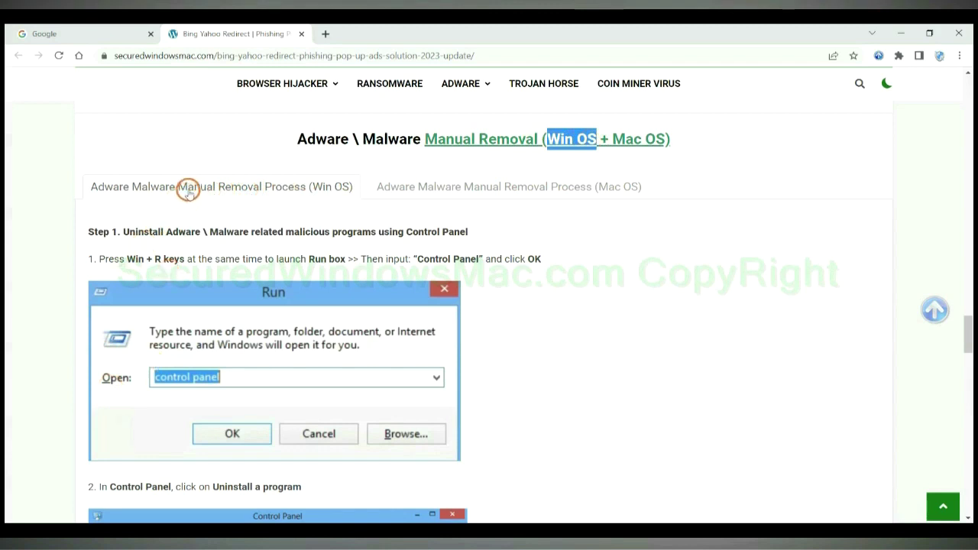
drag(610, 136, 666, 139)
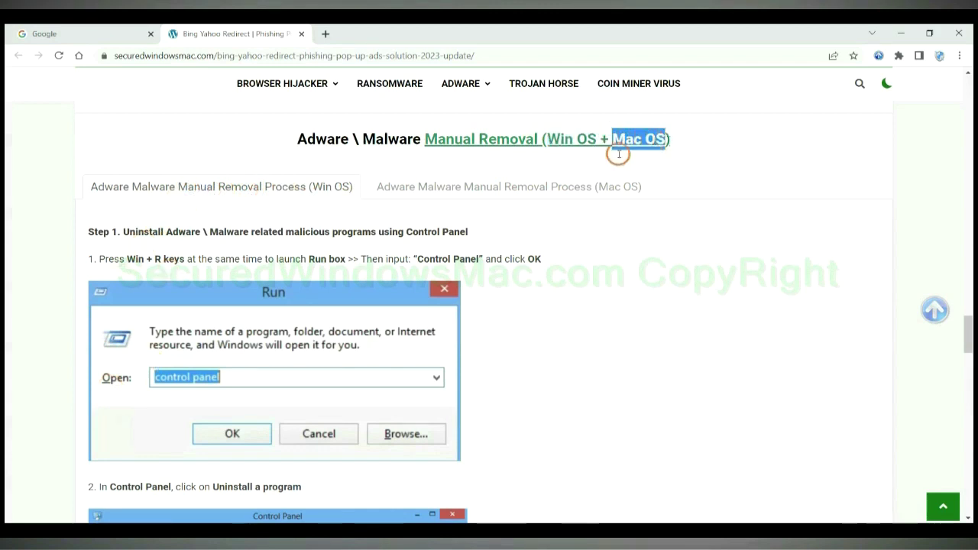
click(500, 185)
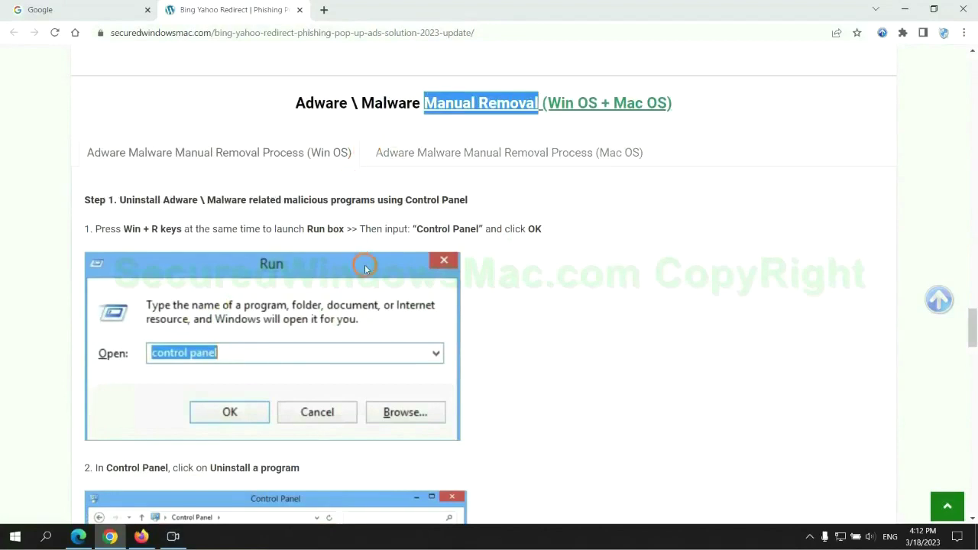
scroll(365, 266, up, 1)
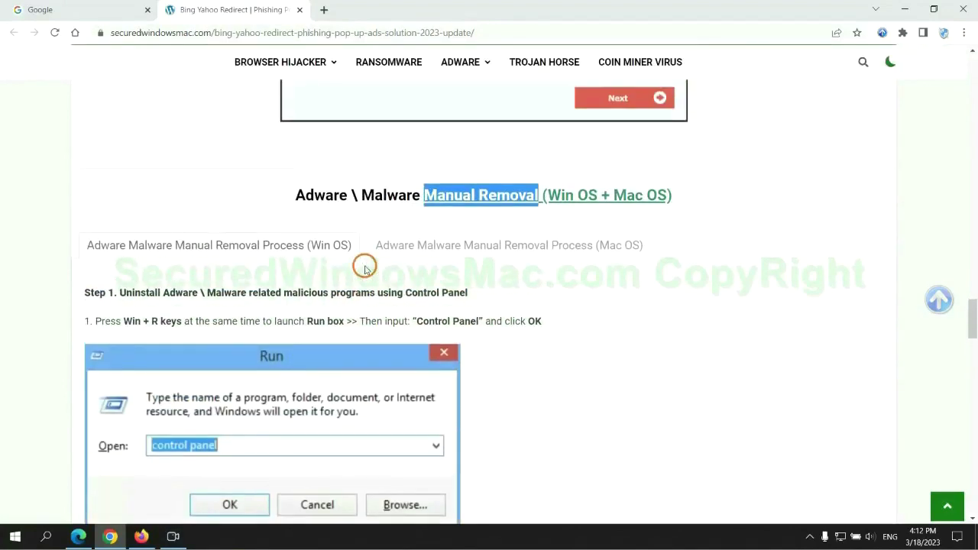
- Scroll down to Step 1 on uninstalling malicious programs via Control Panel
scroll(305, 249, down, 2)
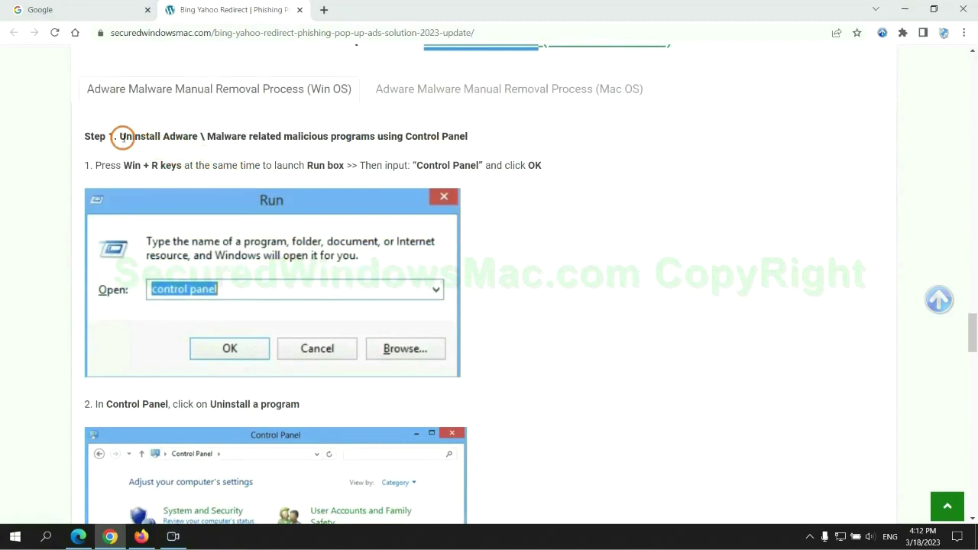
drag(122, 136, 371, 139)
click(650, 199)
scroll(606, 199, down, 2)
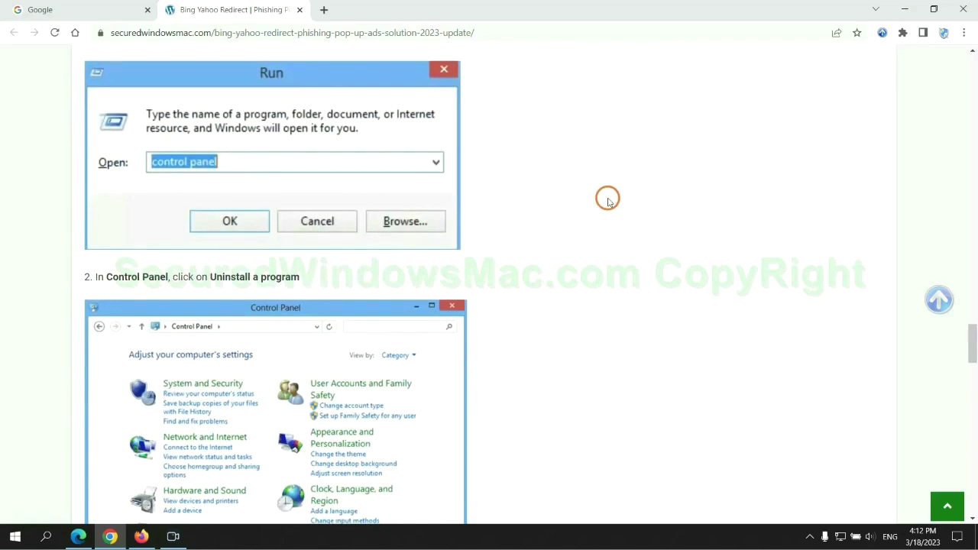
- Run 'control panel', open Uninstall a program, and bring up Uninstall/Change for Lantern
key(super+r)
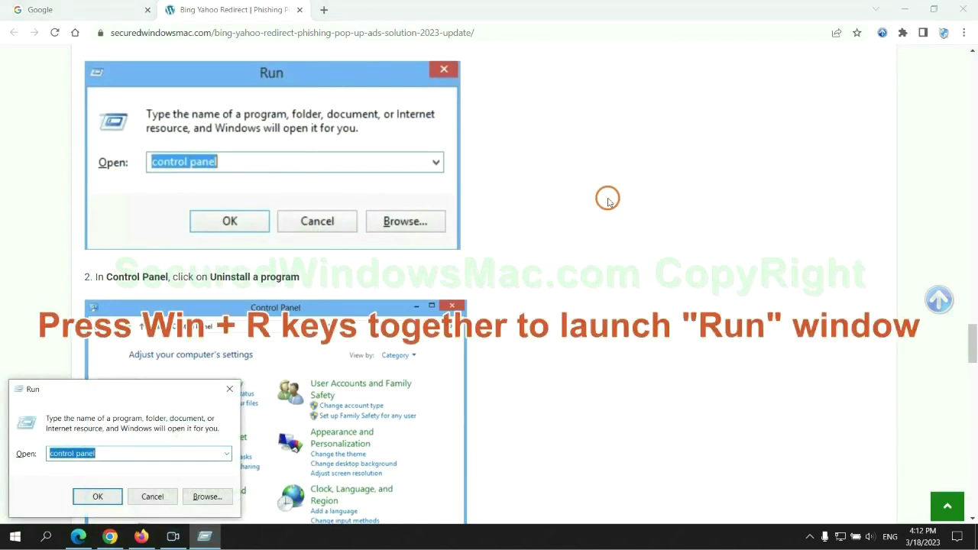
text(control)
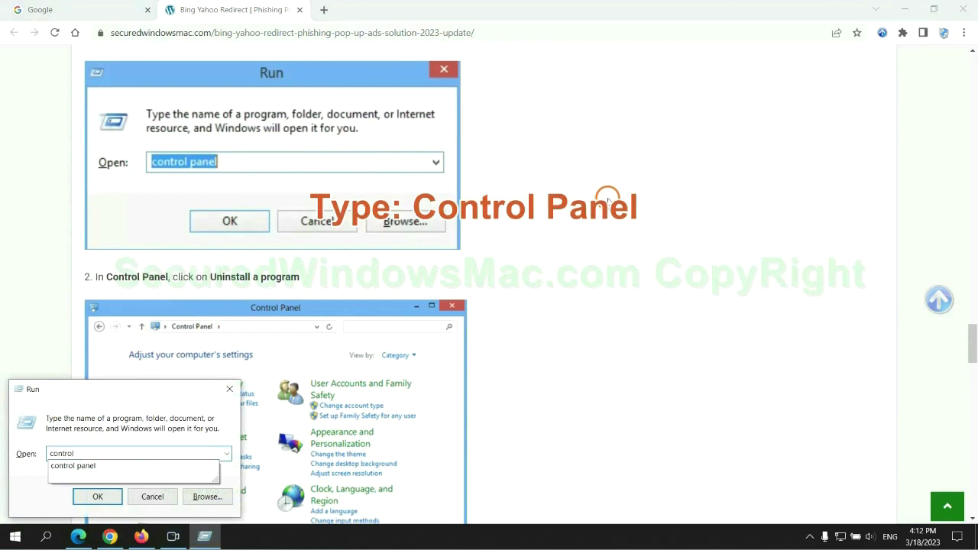
text( panel)
key(Return)
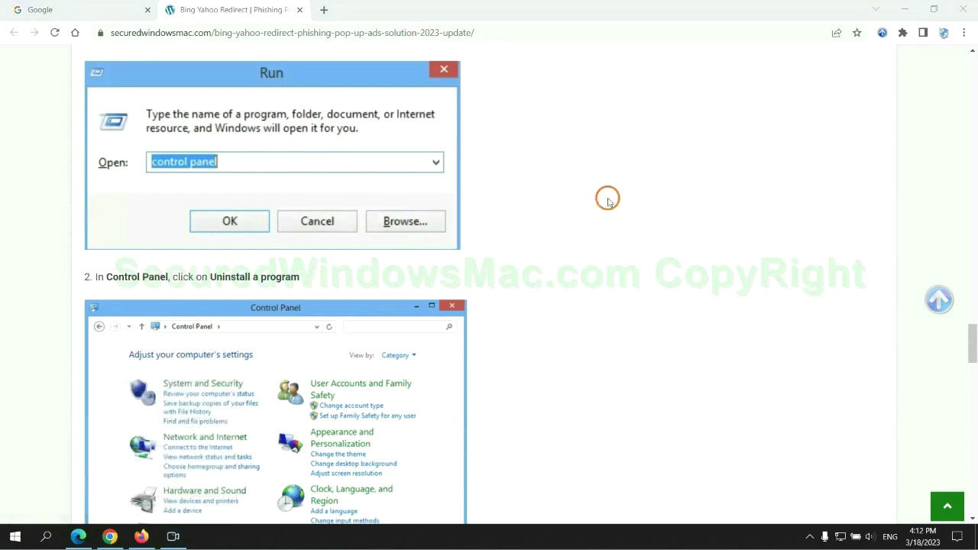
click(389, 269)
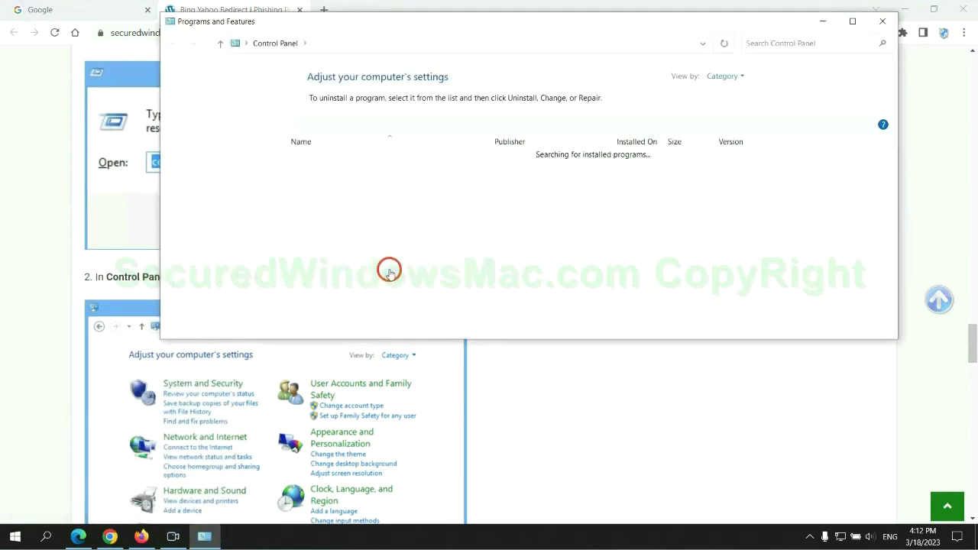
right_click(347, 188)
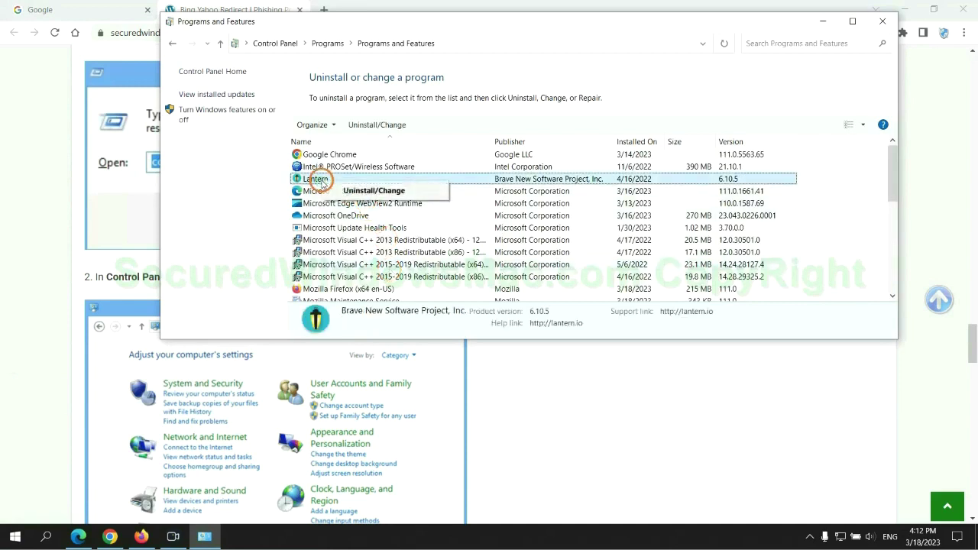
- Close Programs and Features, read the guide's Step 2 on malicious extensions, then bring Edge forward
click(882, 22)
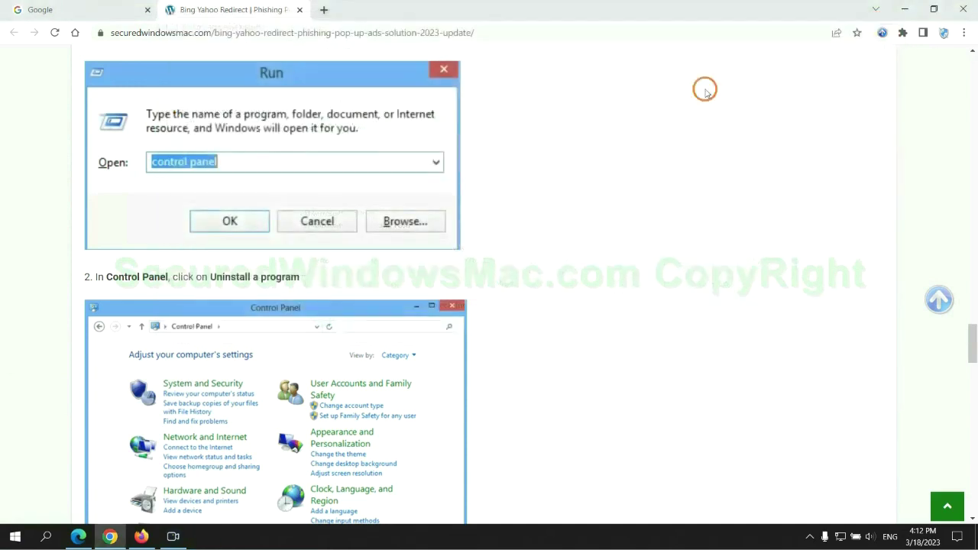
scroll(287, 326, down, 5)
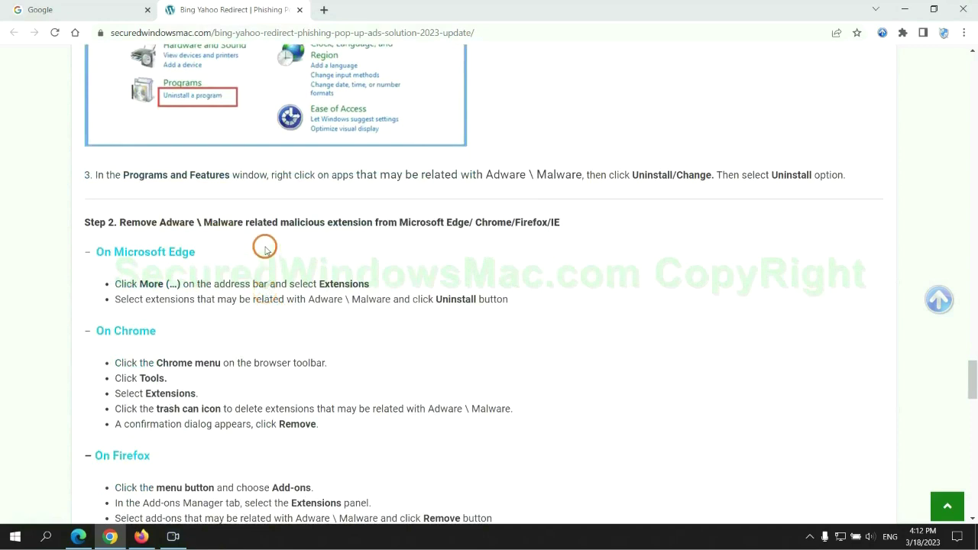
drag(277, 223, 375, 222)
click(389, 244)
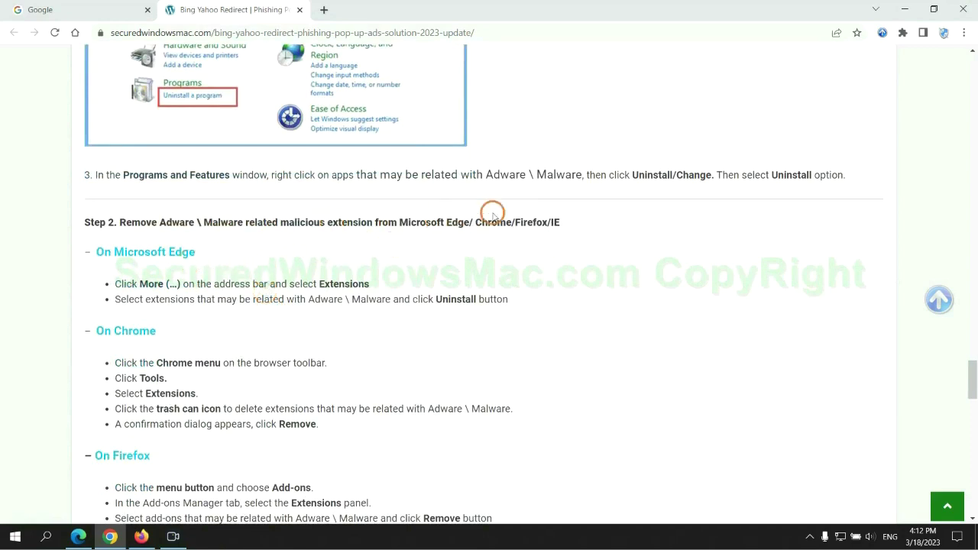
click(83, 534)
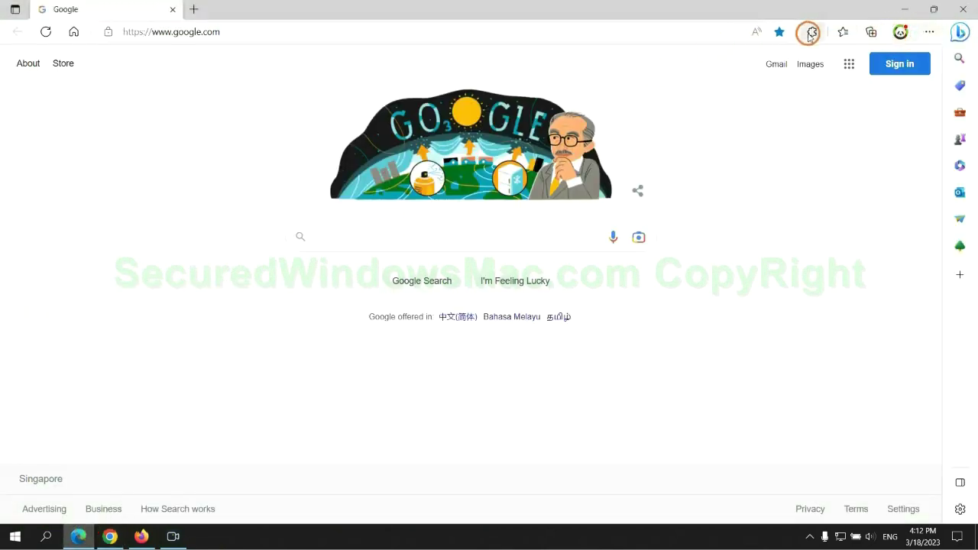
- Remove McAfee WebAdvisor from Edge's Manage extensions page, then close that tab
click(809, 33)
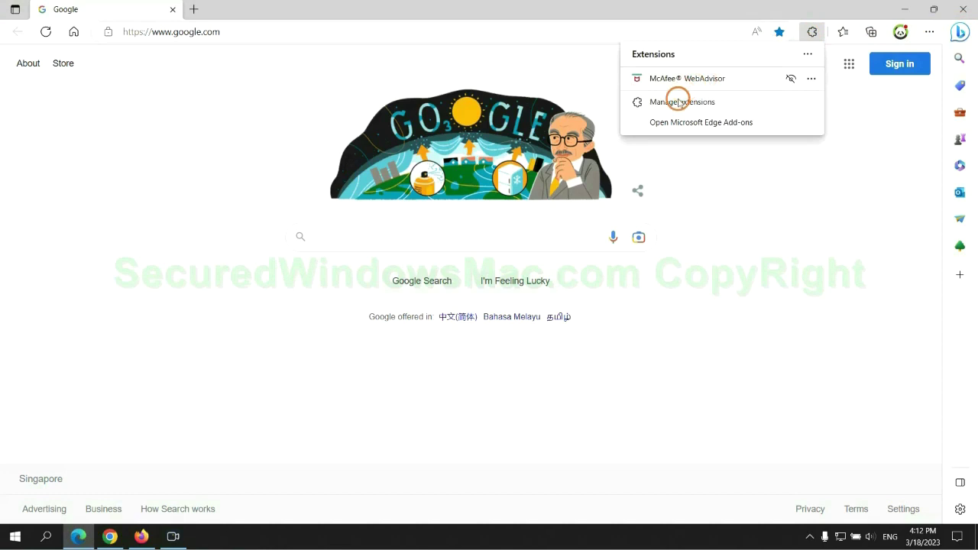
click(677, 101)
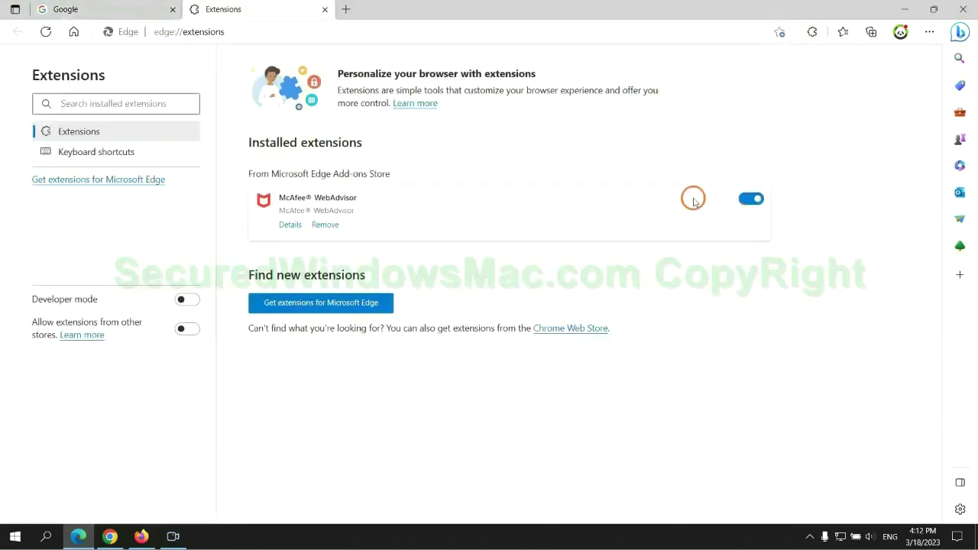
click(327, 226)
click(702, 121)
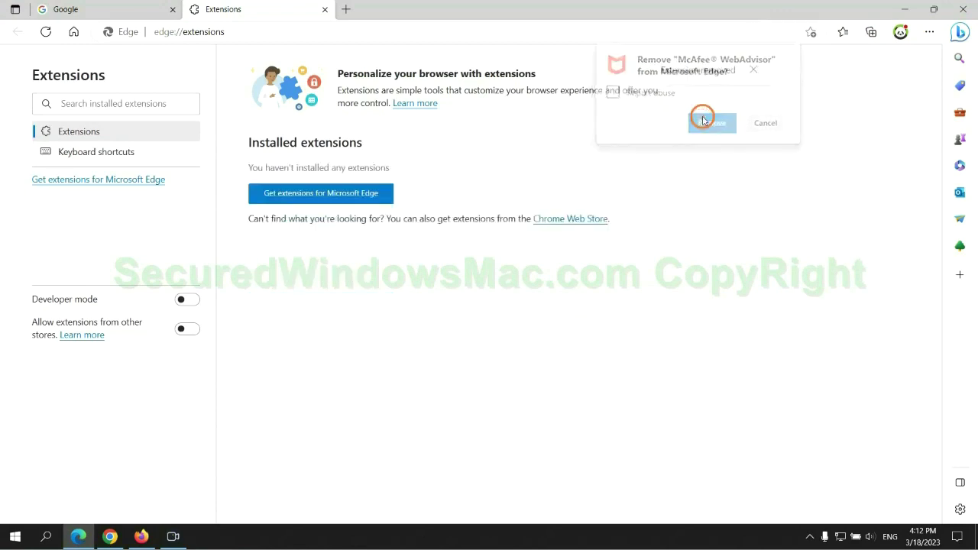
click(324, 9)
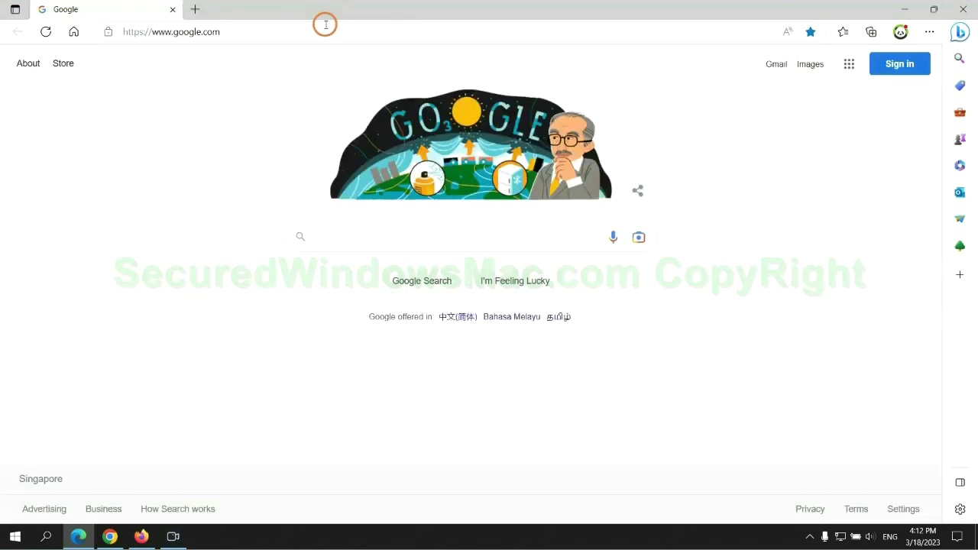
- Remove the Ecosia extension from Chrome's Manage extensions page and close its uninstall tab
click(119, 538)
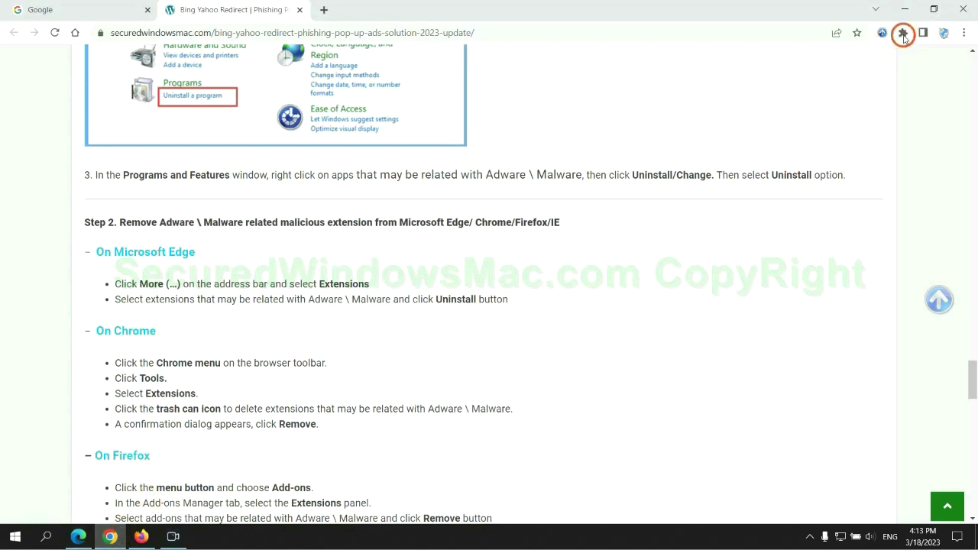
click(902, 33)
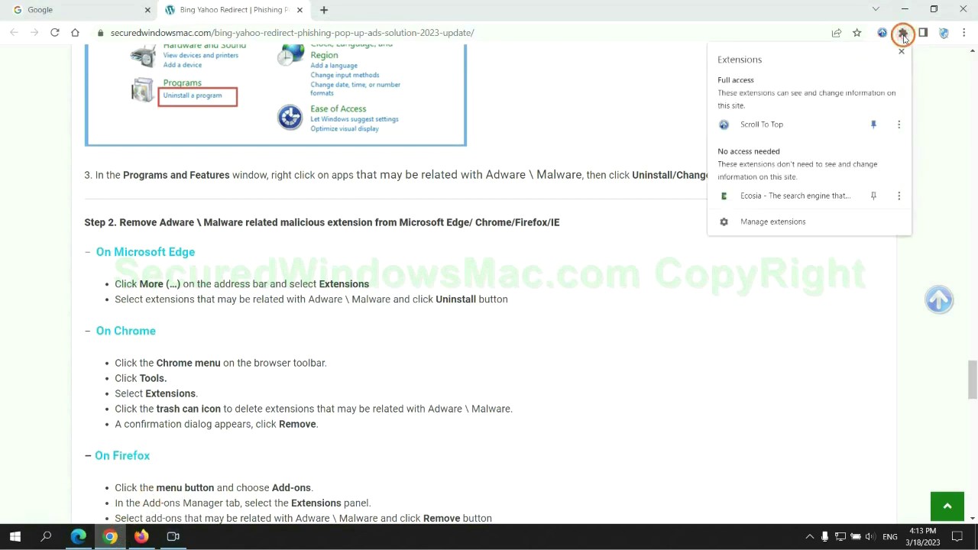
click(791, 223)
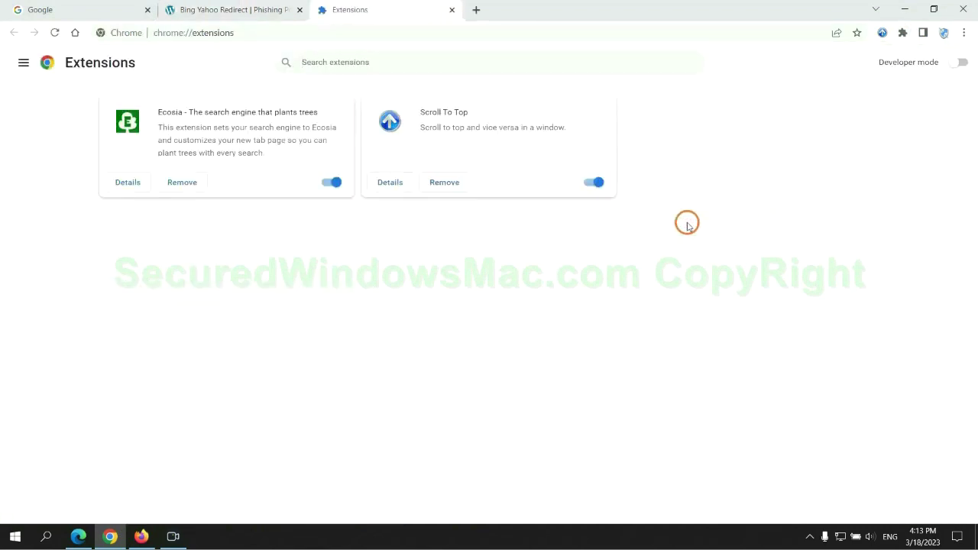
click(182, 181)
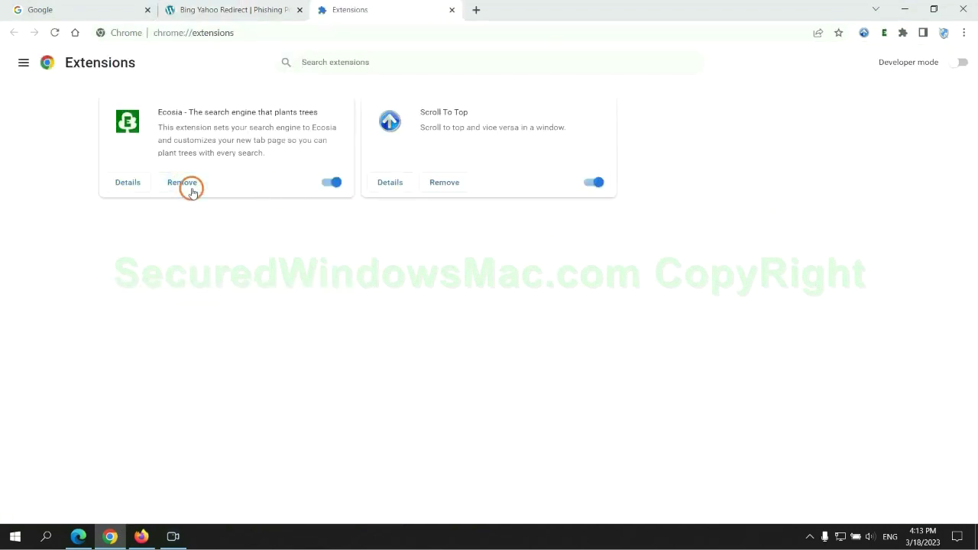
click(811, 136)
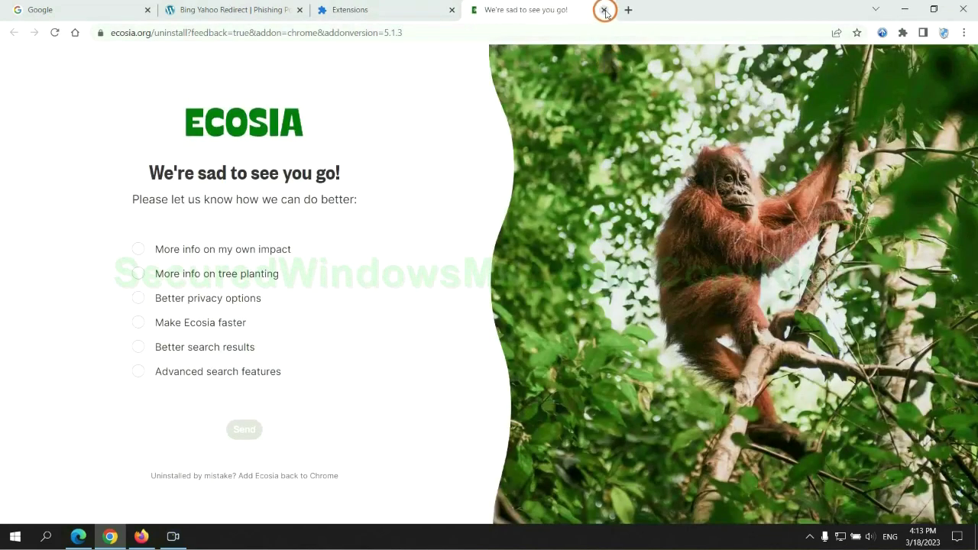
click(603, 9)
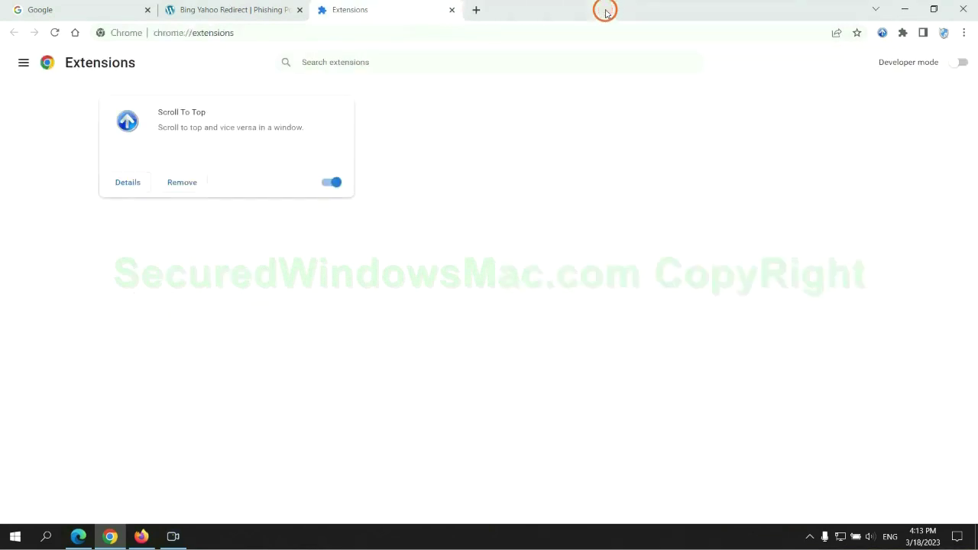
- Remove Enhancer for YouTube from Firefox's Add-ons Manager and confirm the removal
click(144, 535)
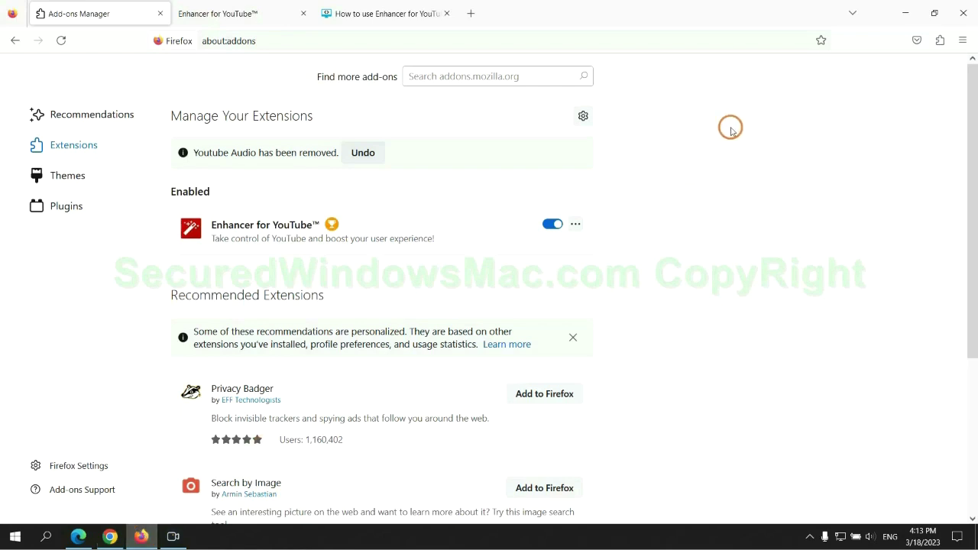
click(939, 41)
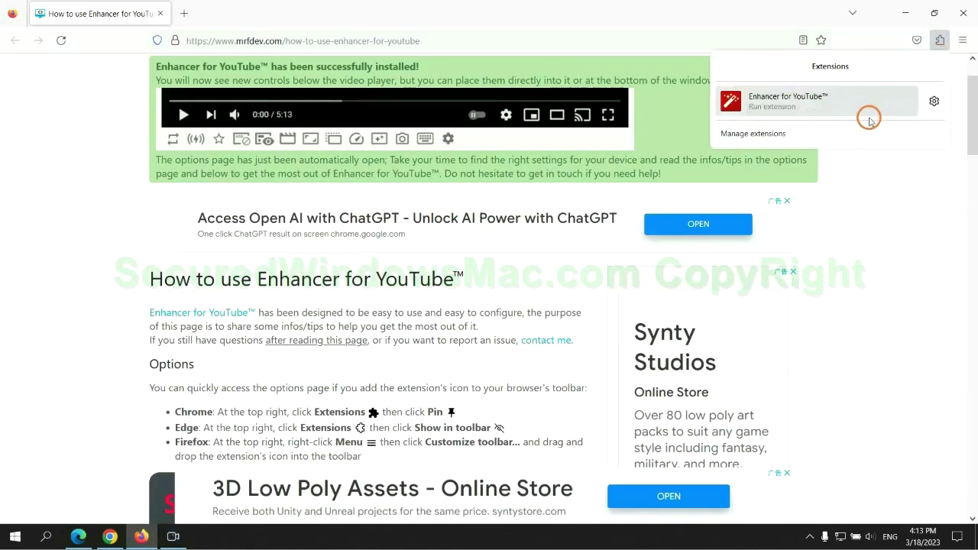
click(842, 132)
click(575, 187)
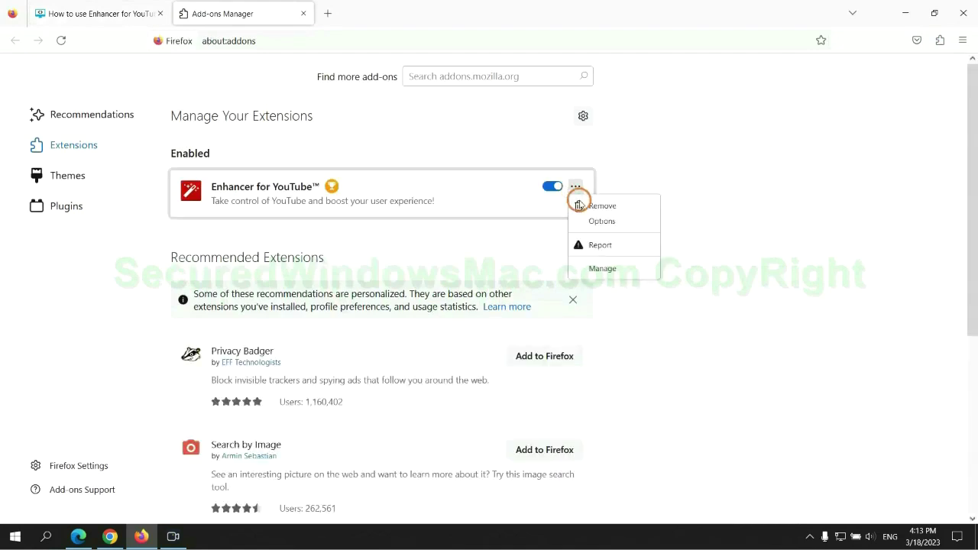
click(603, 207)
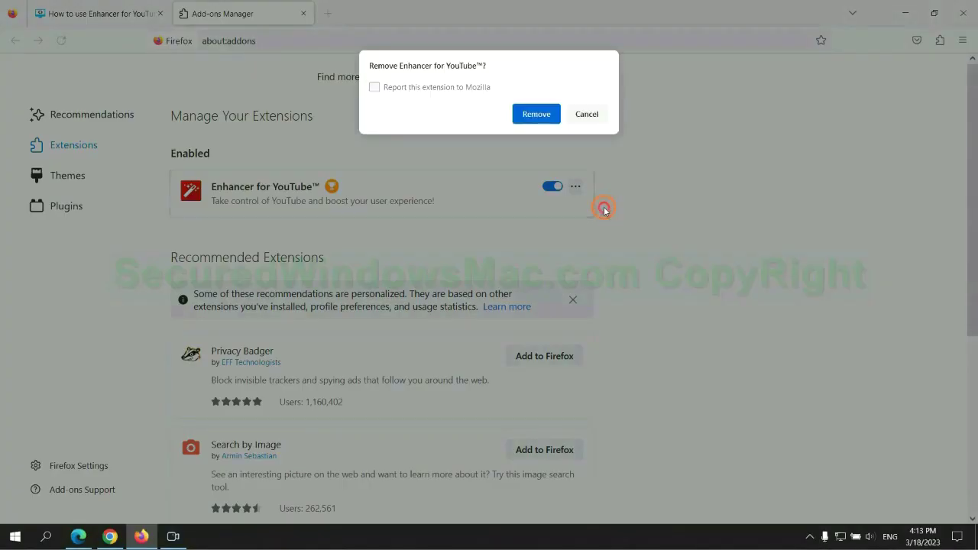
click(538, 114)
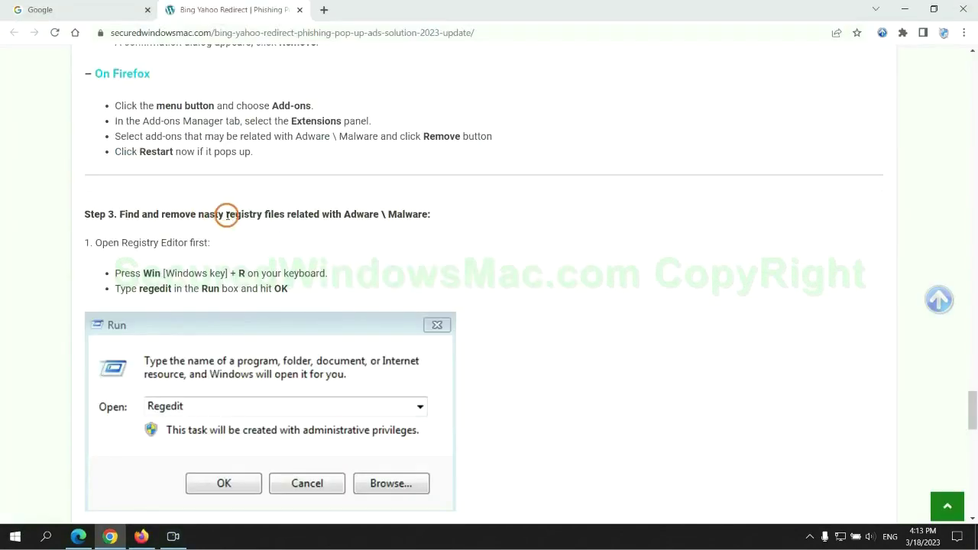
- Scroll the removal guide down to the Step 3 registry instructions
drag(226, 215, 284, 243)
click(284, 243)
scroll(284, 243, down, 2)
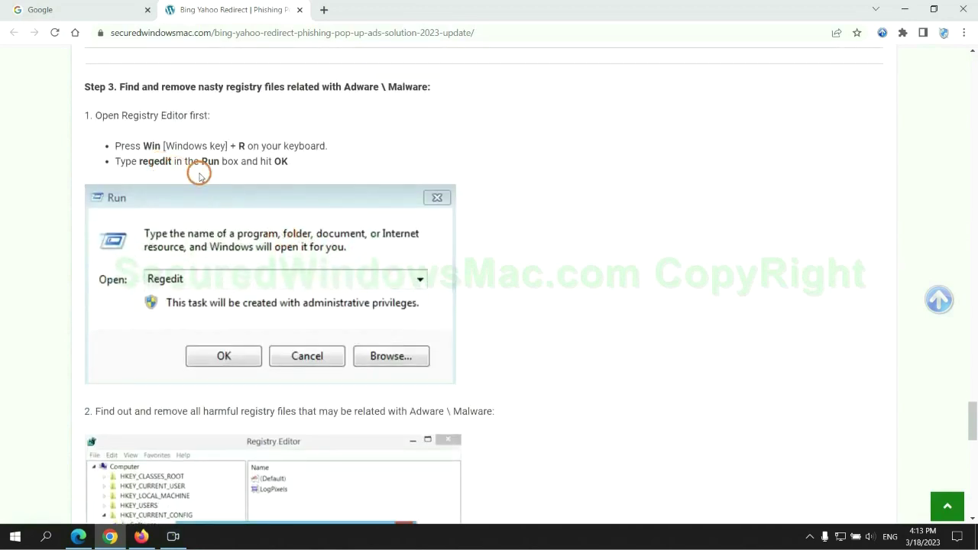
- Launch Registry Editor by running regedit from the Windows Run box
key(super+r)
text(re)
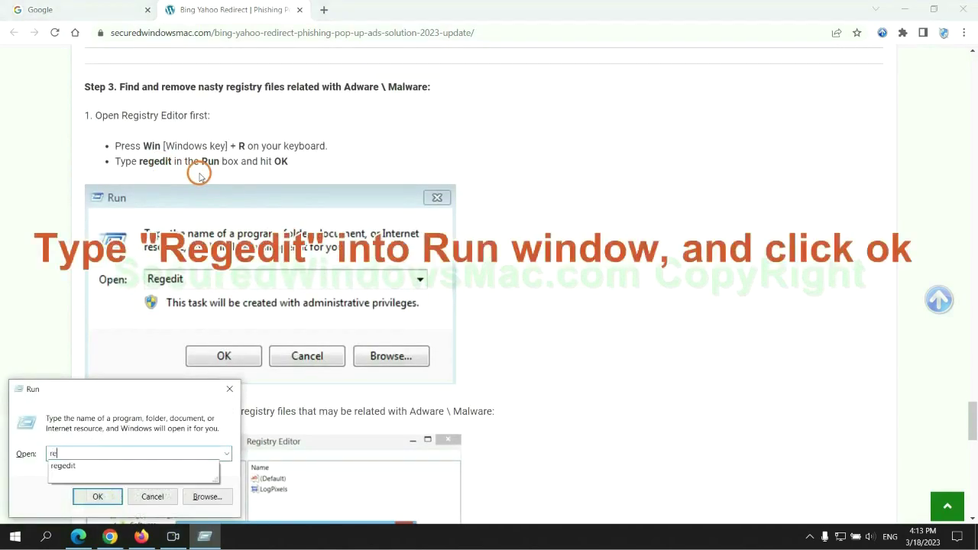
text(gedit)
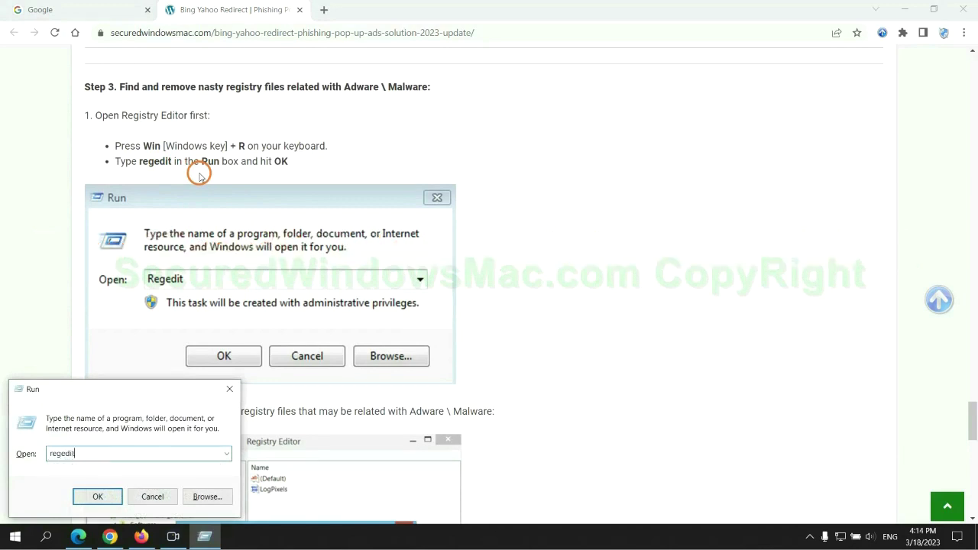
key(ctrl+a)
key(Return)
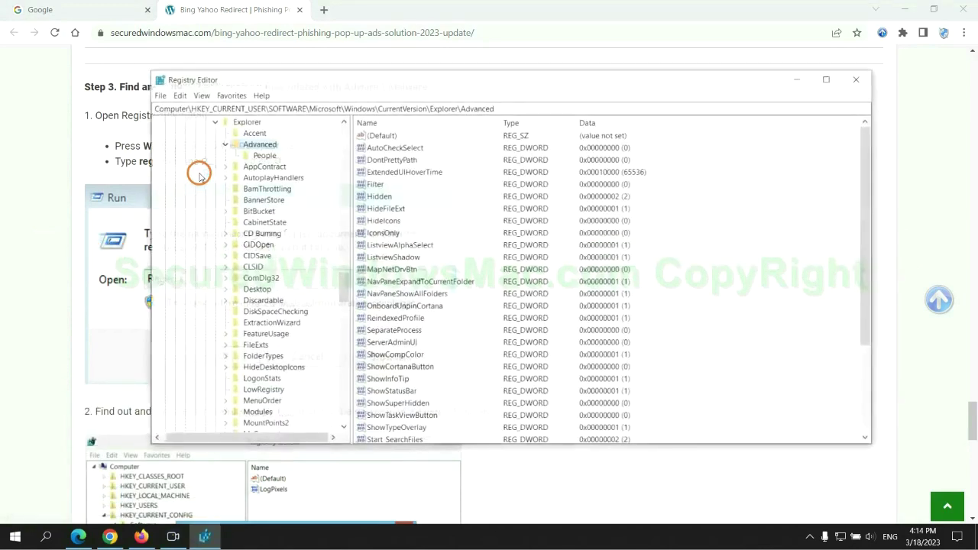
- Search the registry for 'Apps' and bring up the delete options for the found StoreAppsOnTaskbar value
click(178, 95)
click(308, 181)
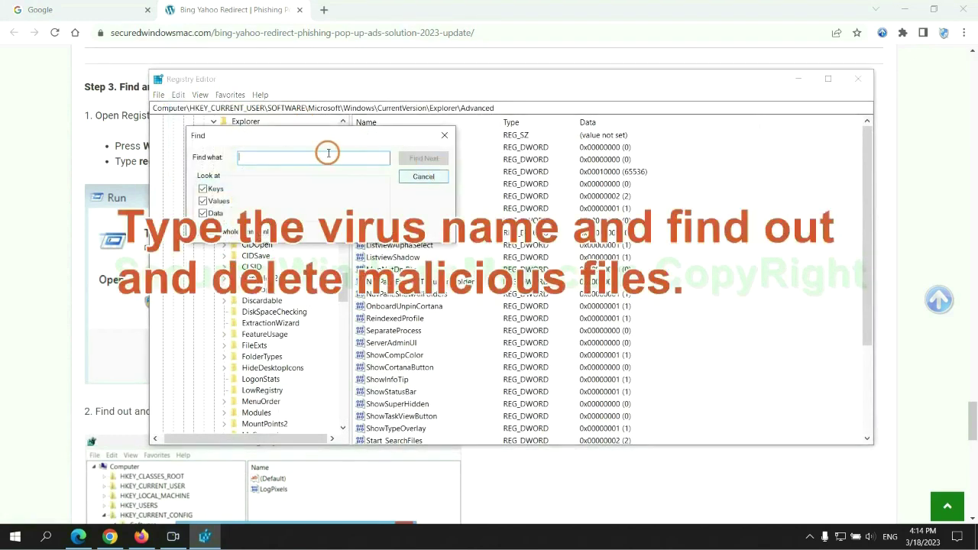
text(App)
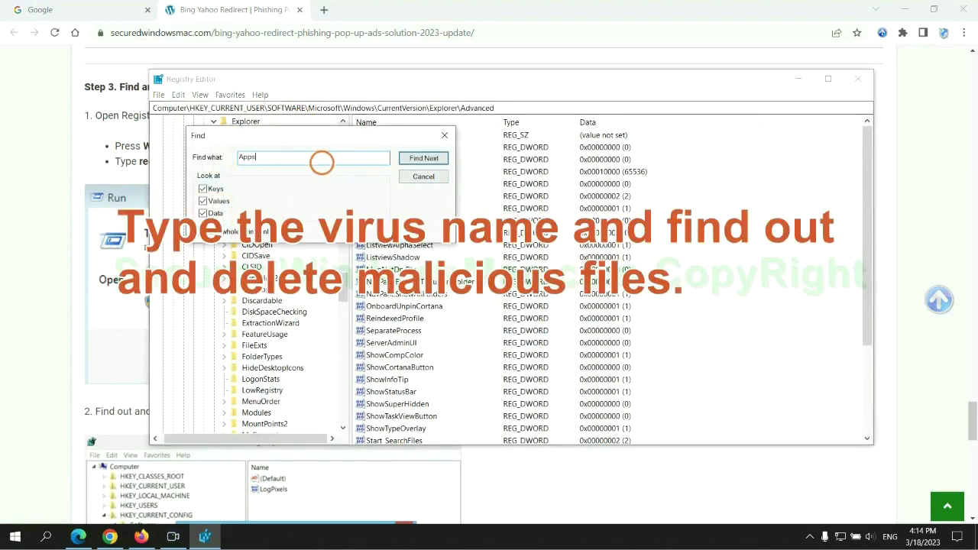
text(s)
key(Return)
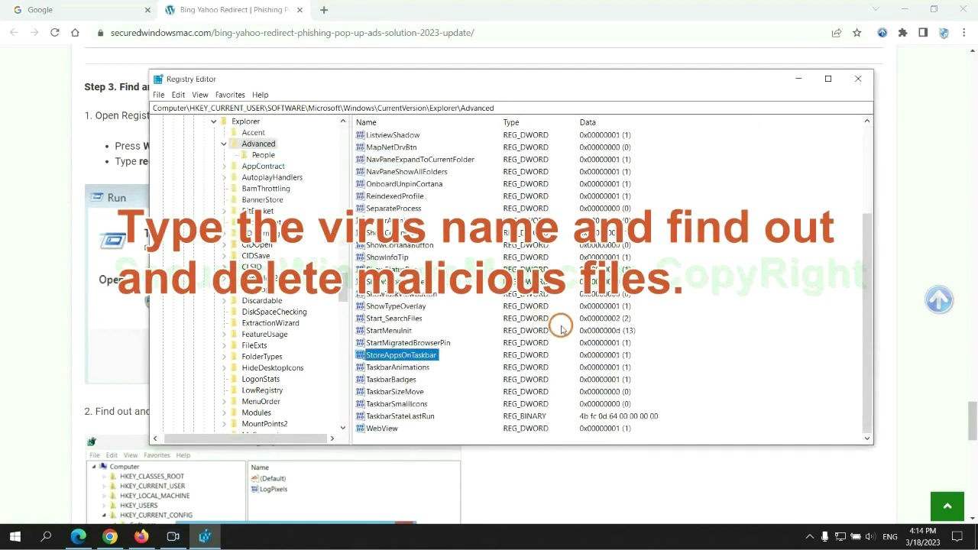
right_click(437, 356)
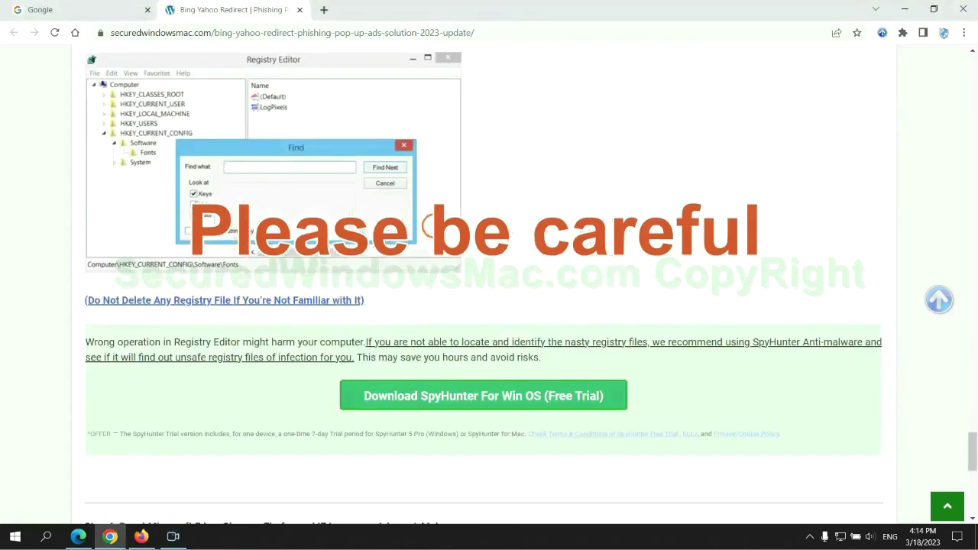
- Scroll the guide to the Step 4 section on resetting Edge, Chrome and Firefox
scroll(433, 226, down, 1)
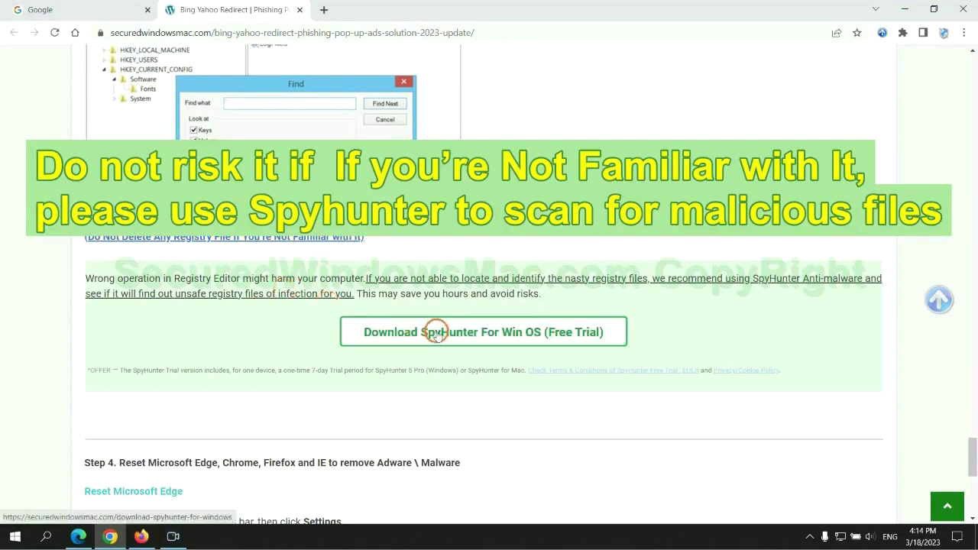
scroll(435, 334, down, 5)
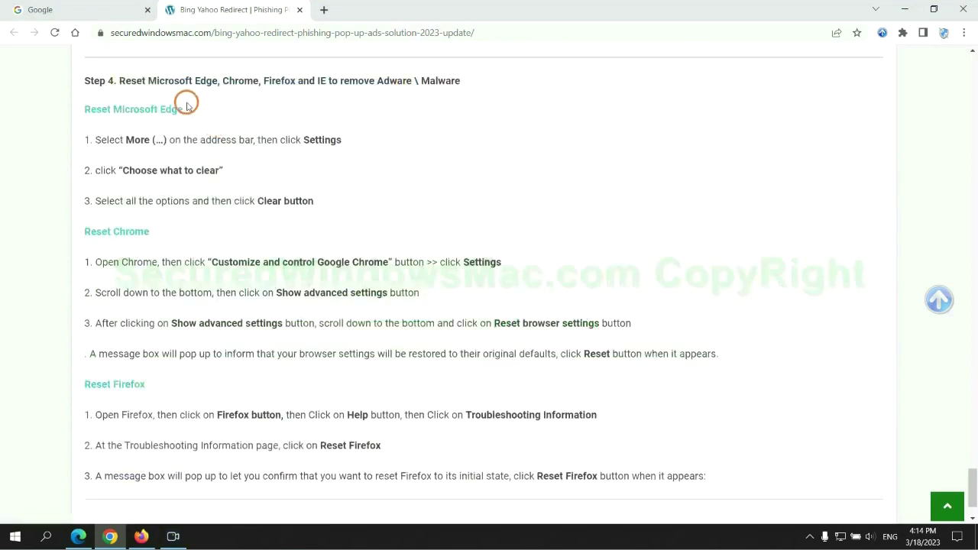
click(405, 98)
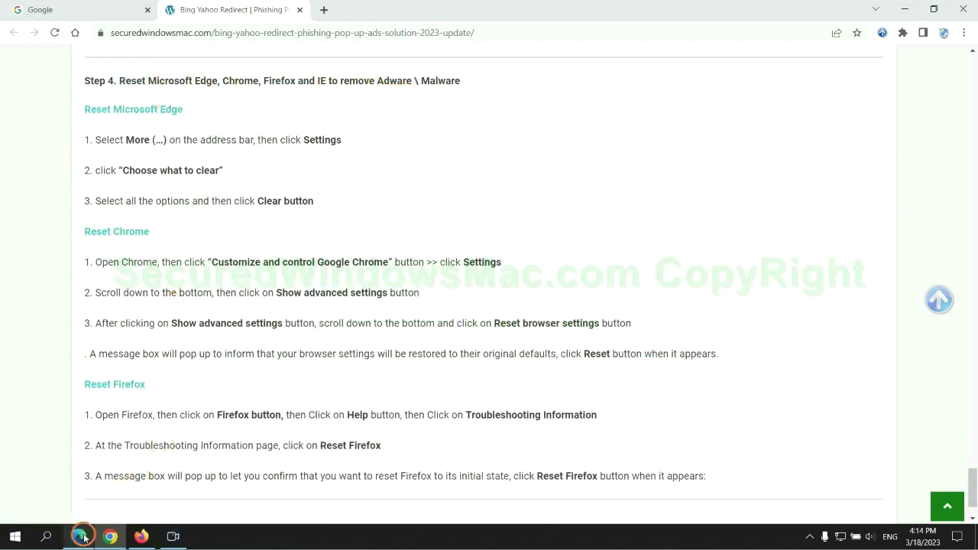
- In Edge's Privacy, search, and services settings, open Clear browsing data for all time
click(83, 536)
click(926, 34)
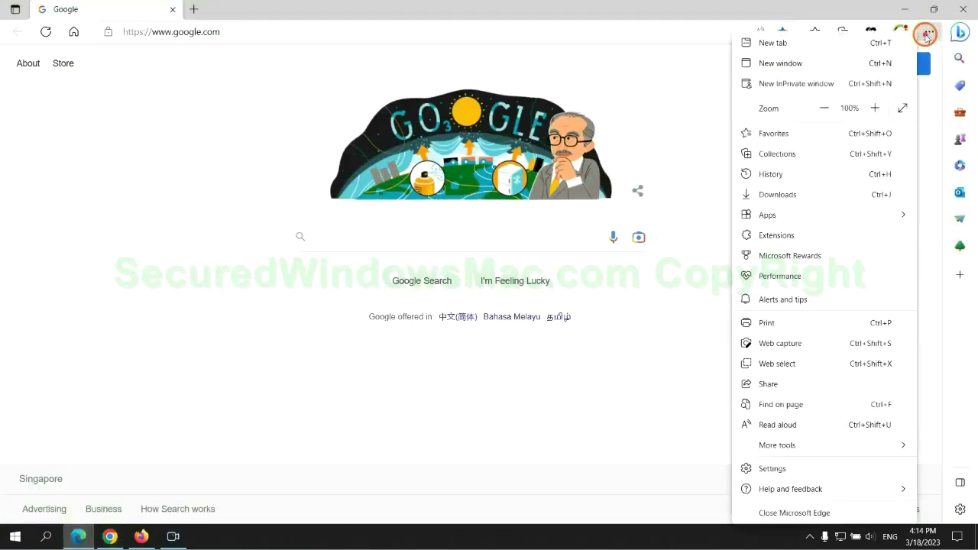
click(768, 468)
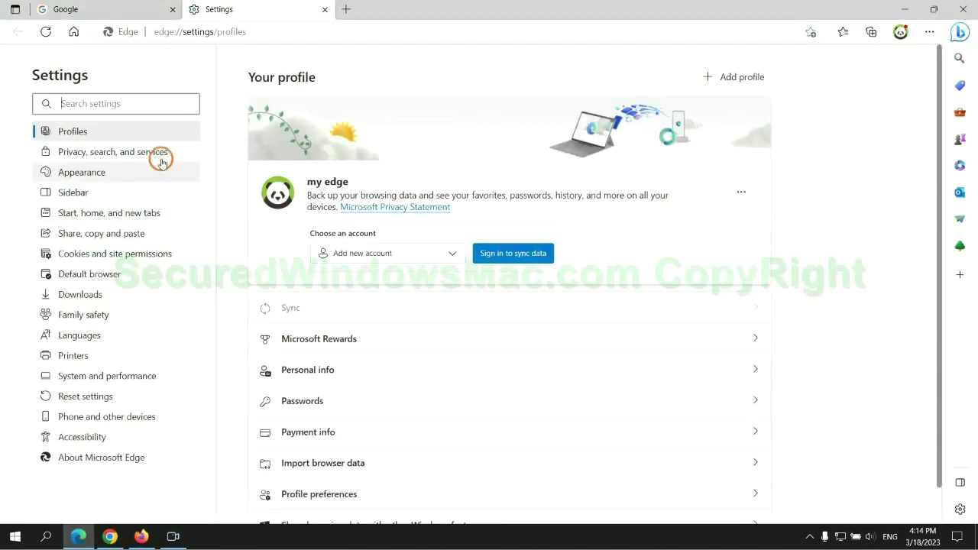
click(160, 161)
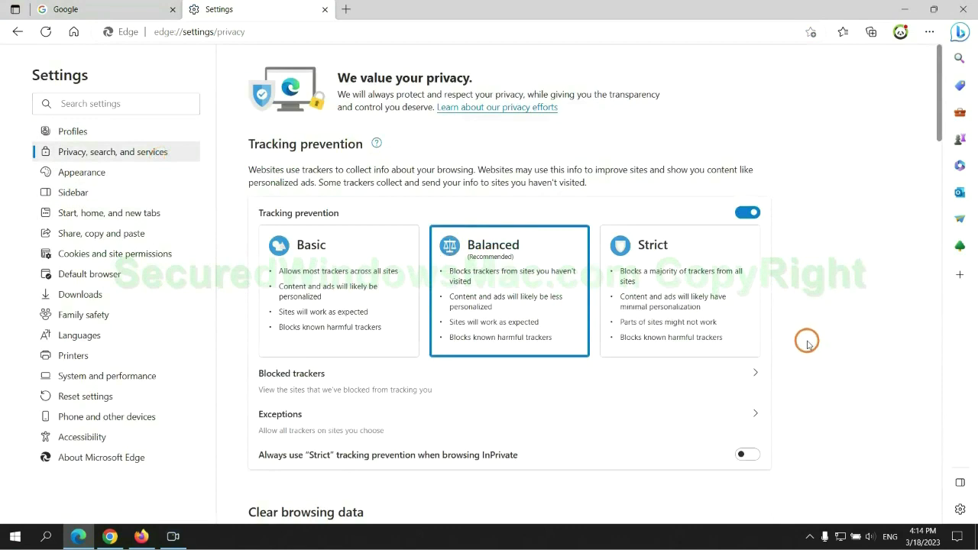
scroll(802, 338, down, 3)
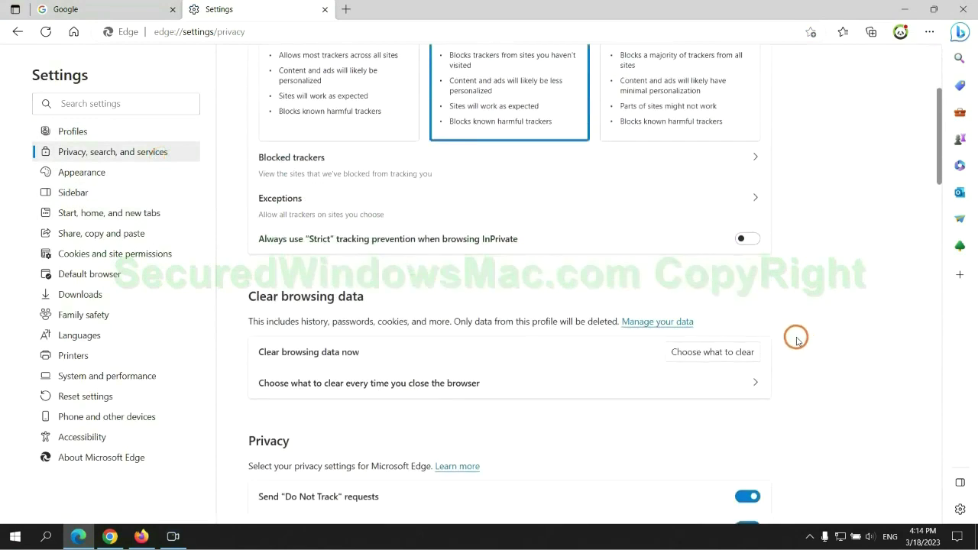
click(724, 352)
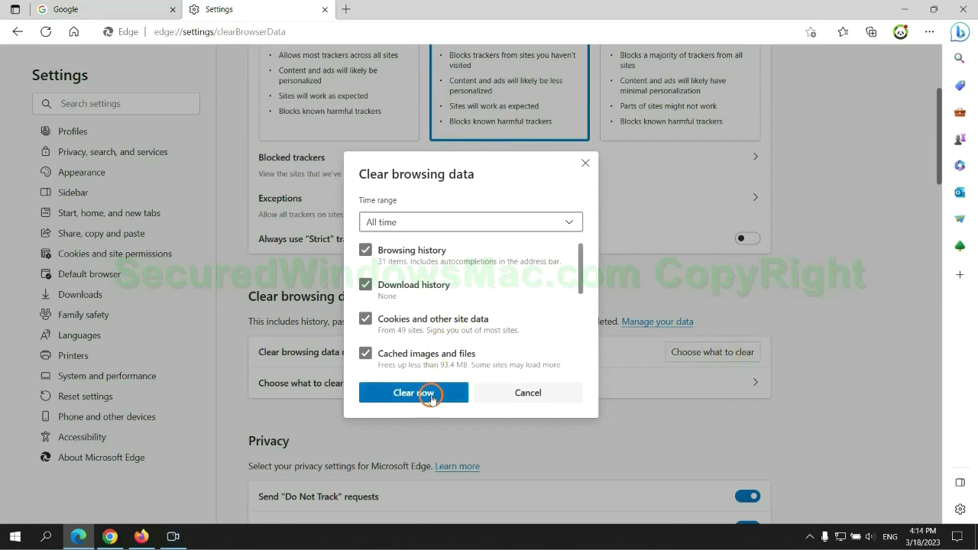
- From Chrome's settings, reach the Reset settings? confirmation for restoring original defaults
click(110, 536)
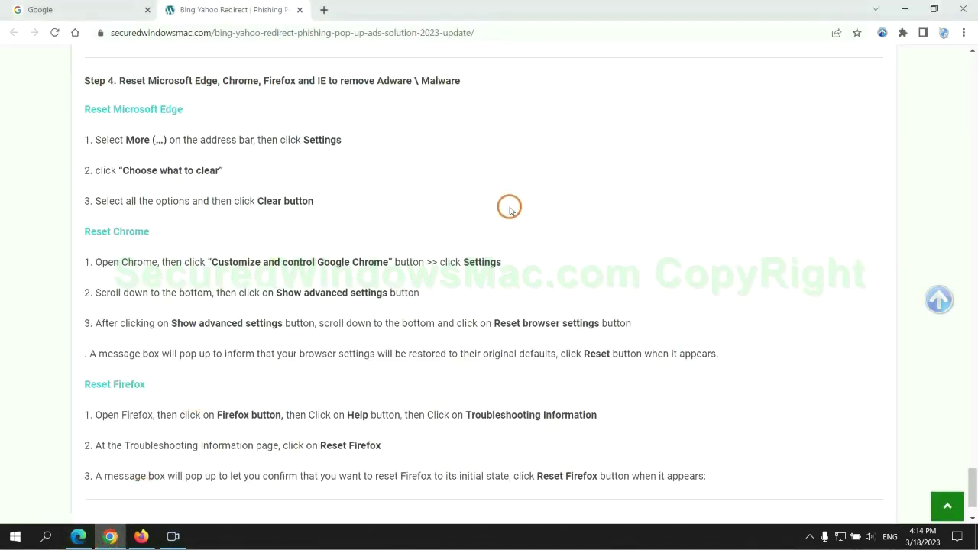
click(963, 34)
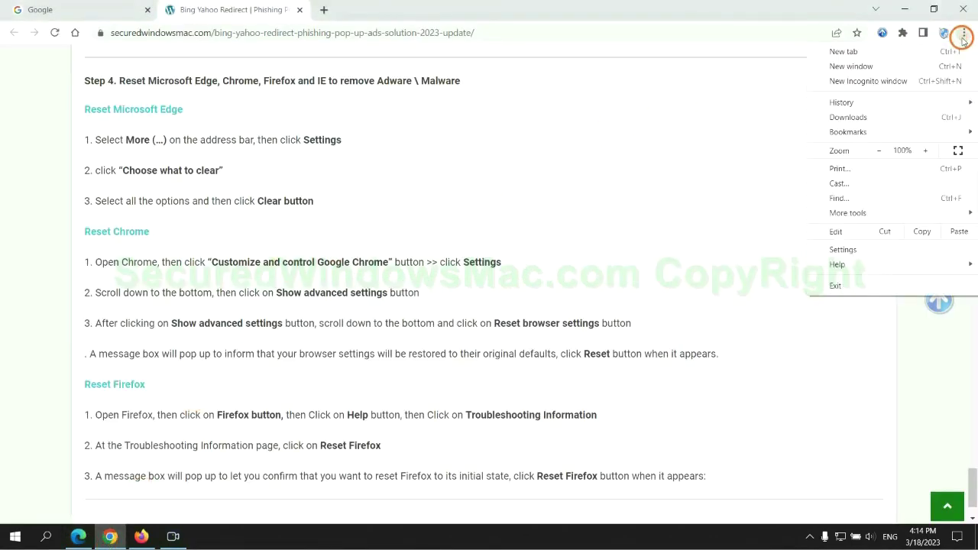
click(844, 249)
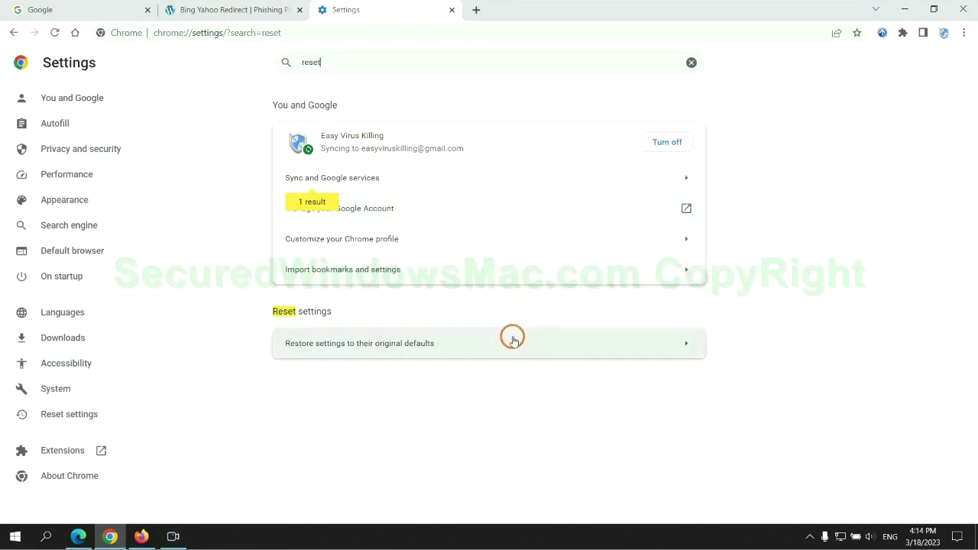
click(511, 338)
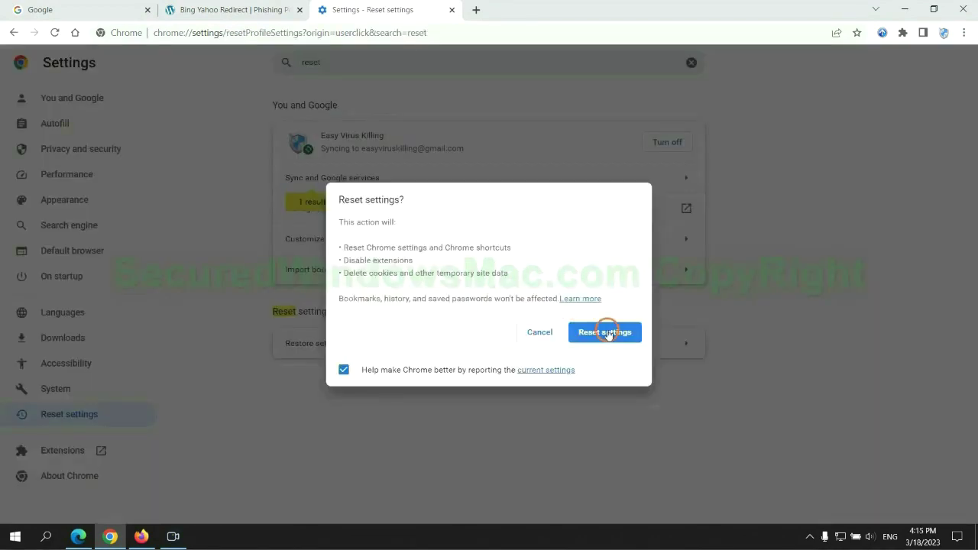
- Start Refresh Firefox from Troubleshooting Information, then highlight the guide's closing note in Chrome
click(141, 536)
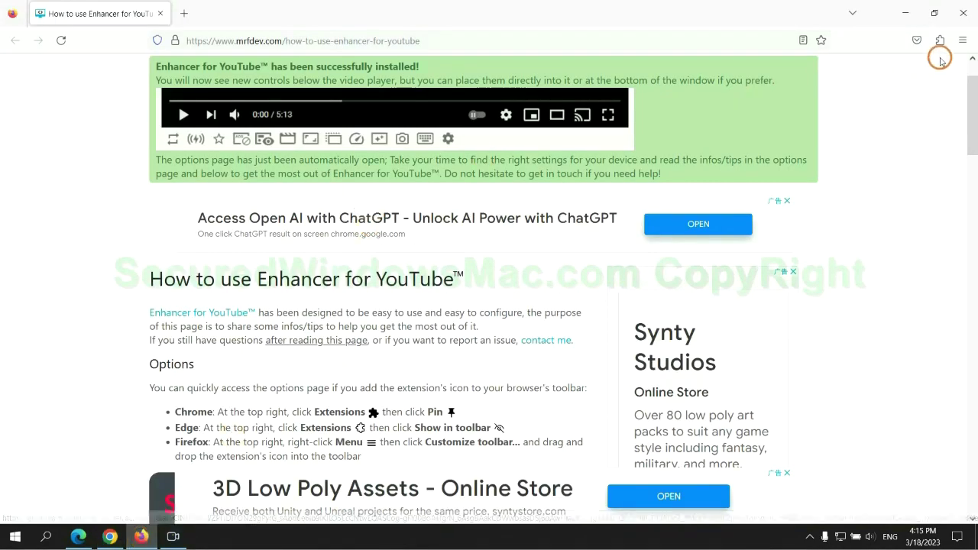
click(960, 41)
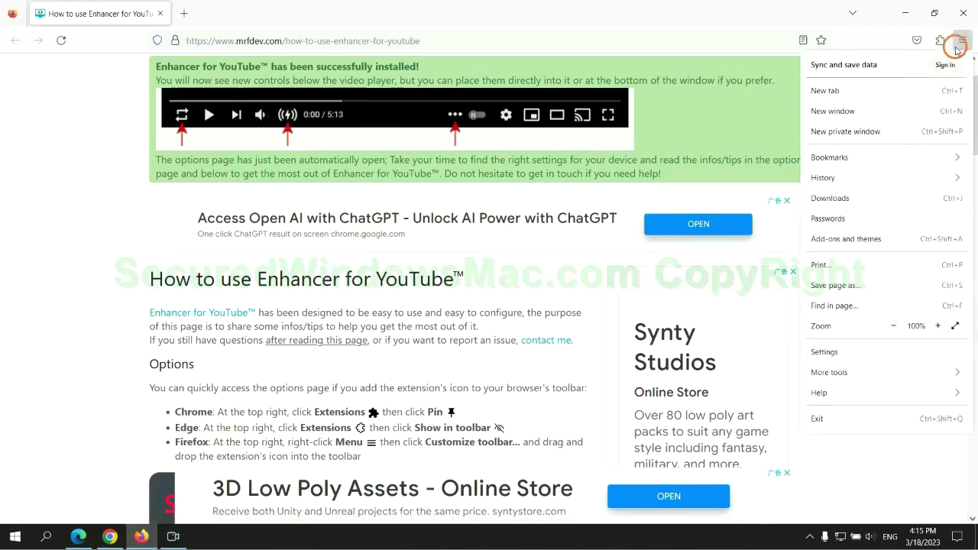
click(830, 391)
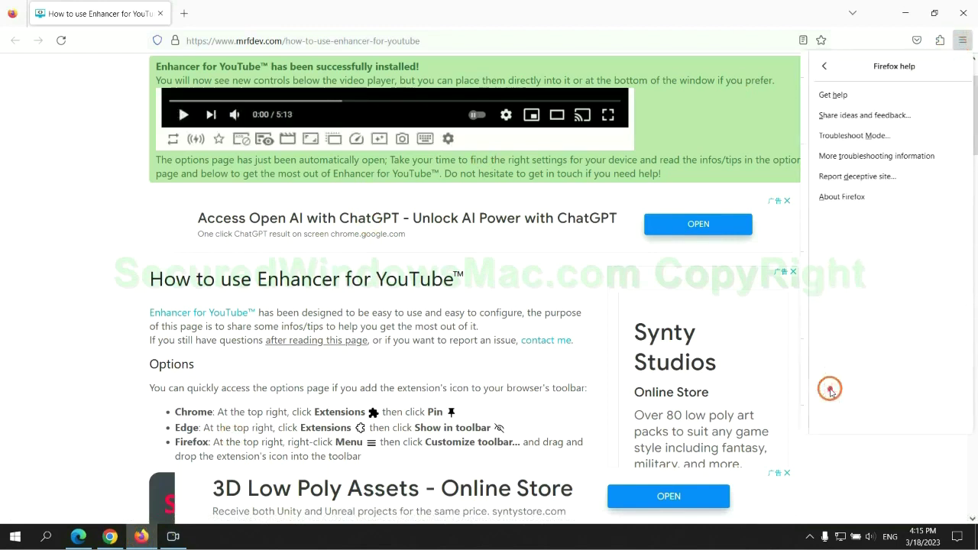
click(872, 156)
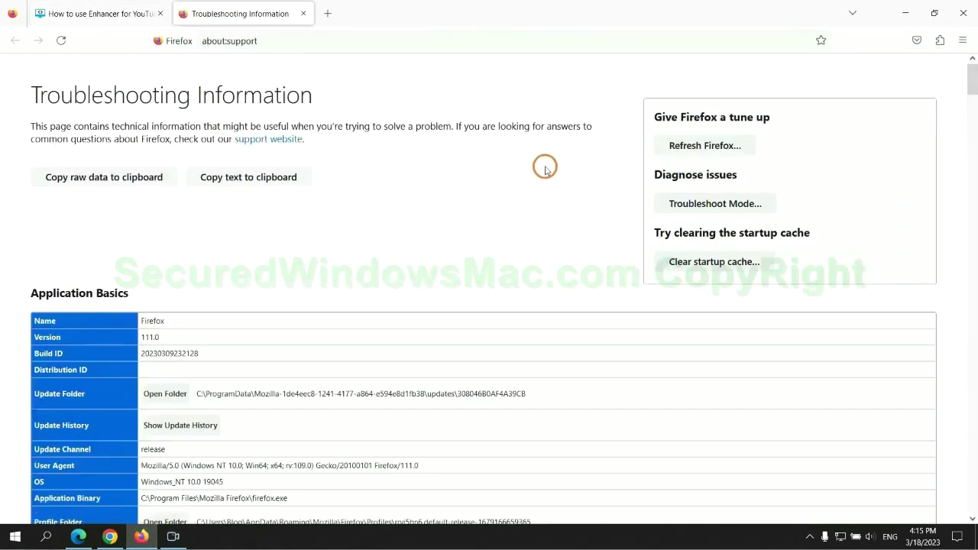
click(670, 145)
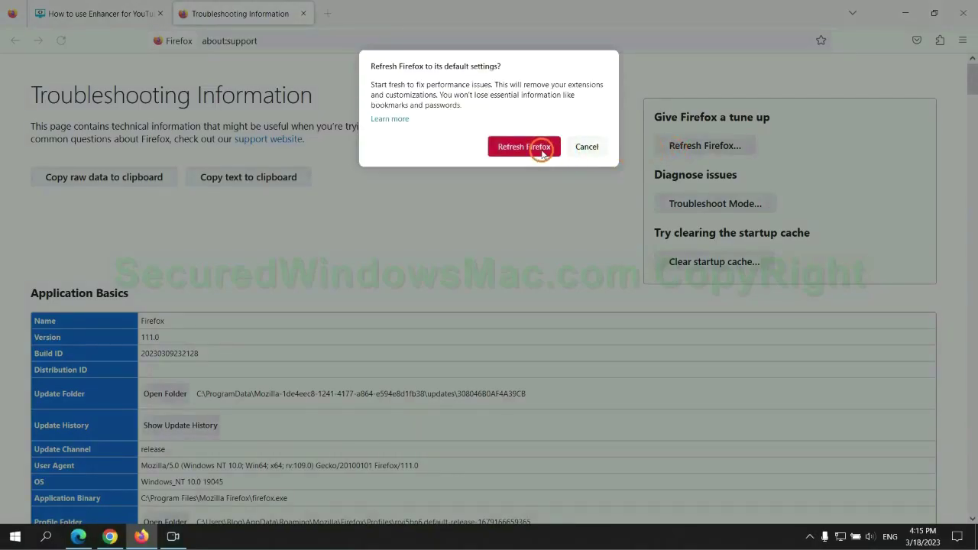
click(110, 535)
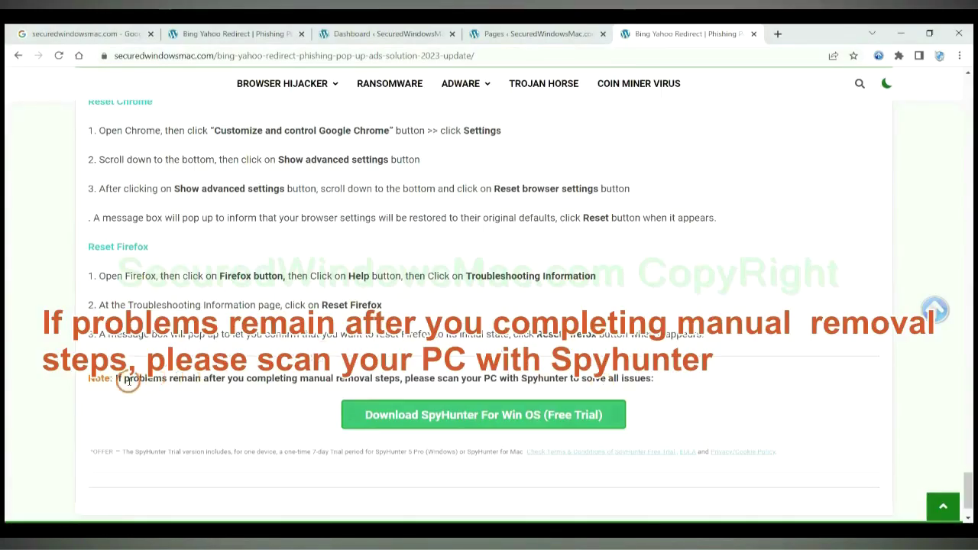
drag(116, 378, 209, 381)
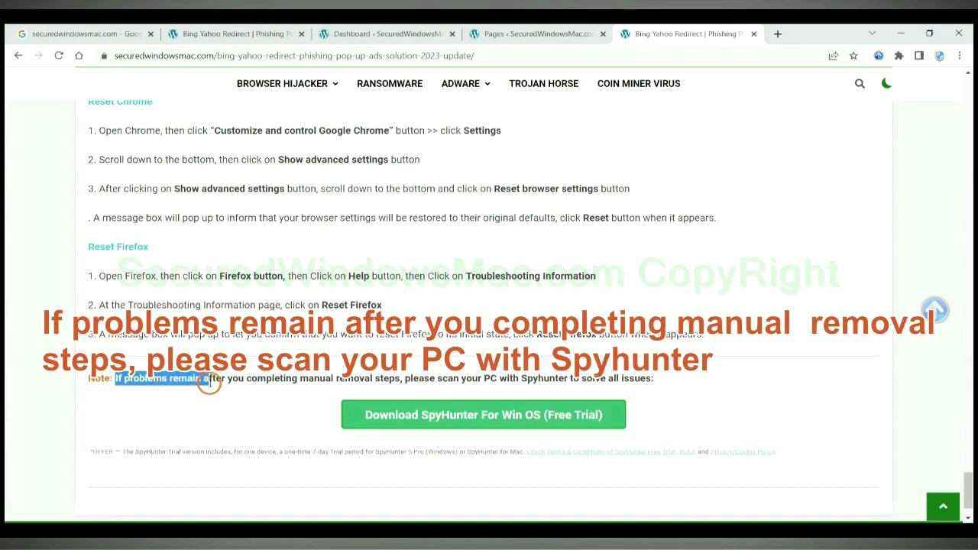